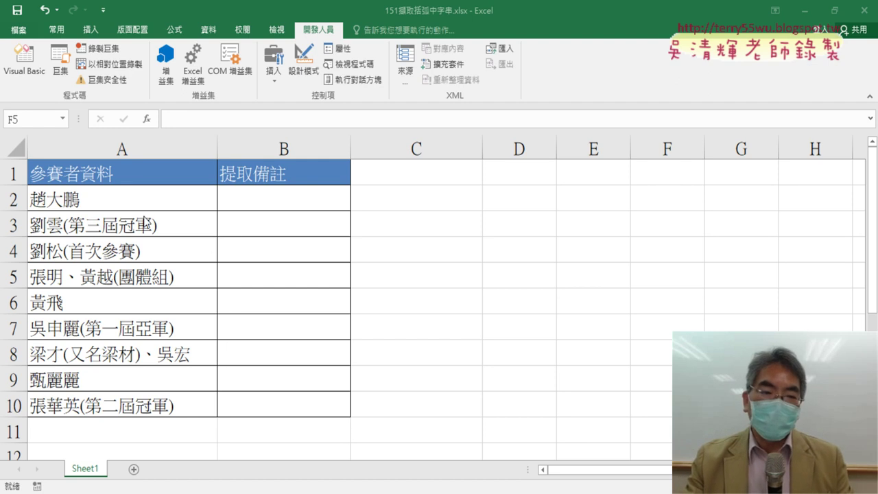
Step: Compare the plain name in A2 with the remarked name in A3, then select B3
left_click(336, 203)
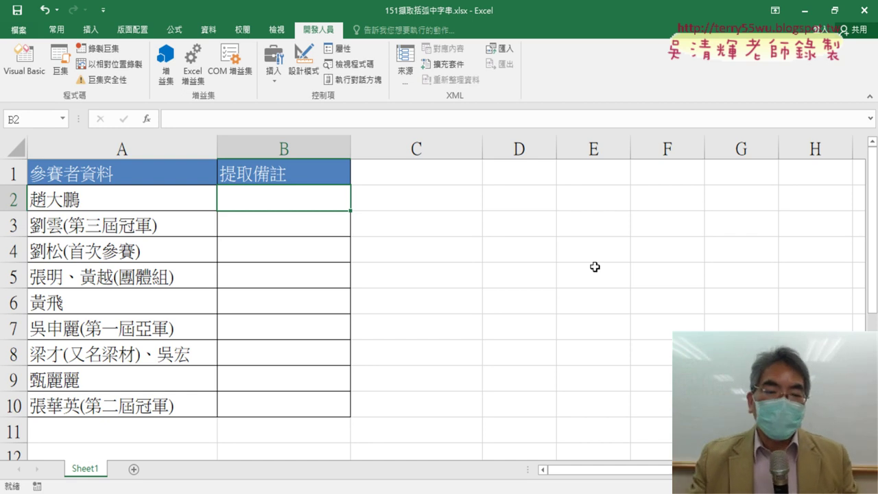
left_click(89, 226)
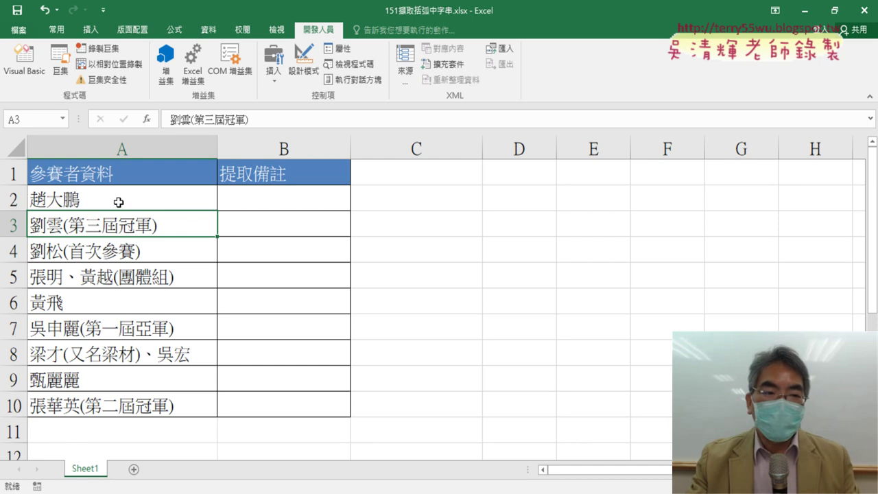
left_click(119, 201)
left_click(118, 221)
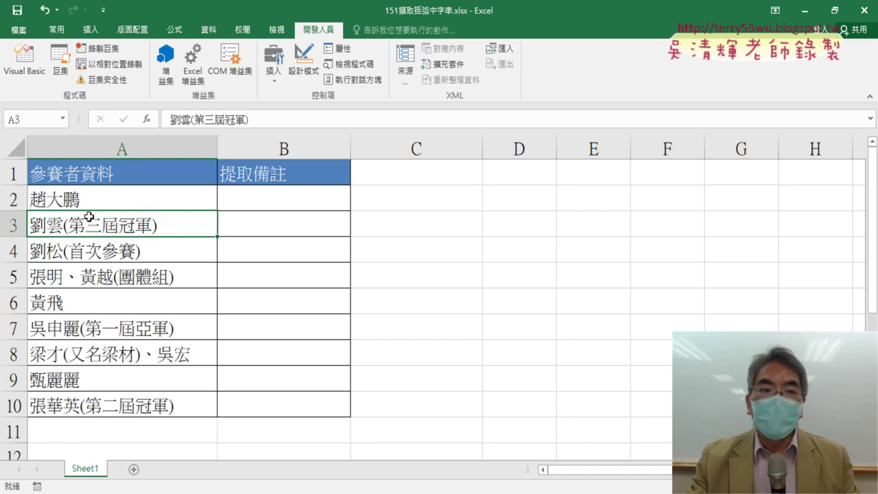
left_click(93, 201)
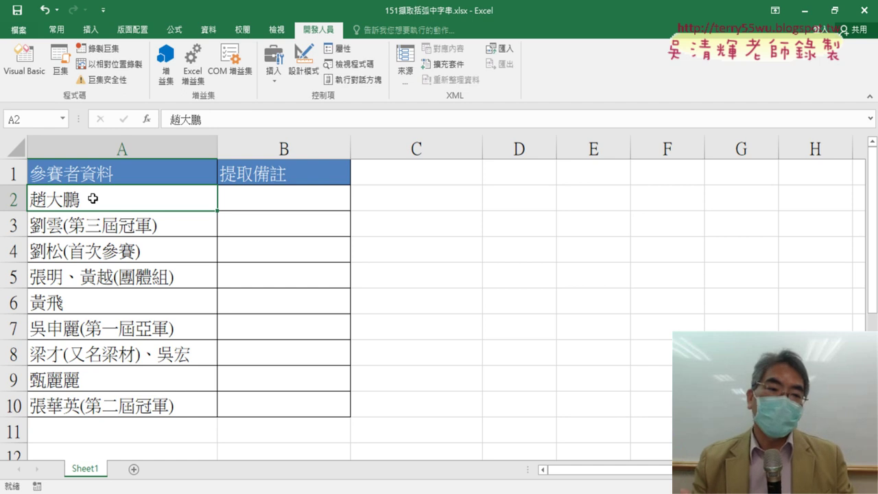
left_click(106, 234)
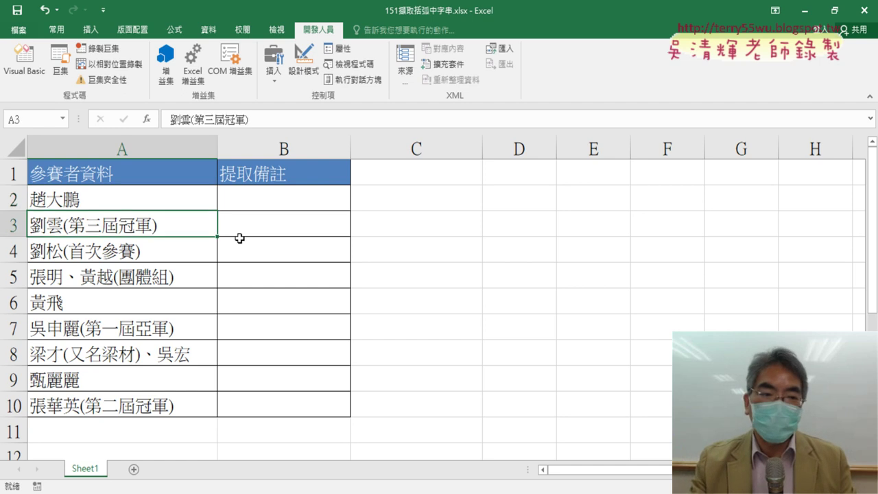
left_click(258, 233)
Step: Filter Insert Function to the 文字 category and read the FIND and SEARCH descriptions
left_click(147, 120)
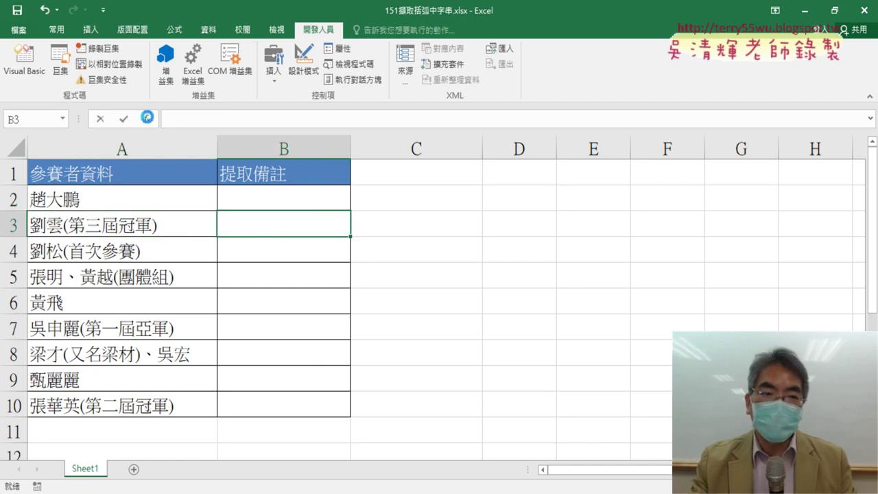
left_click(531, 153)
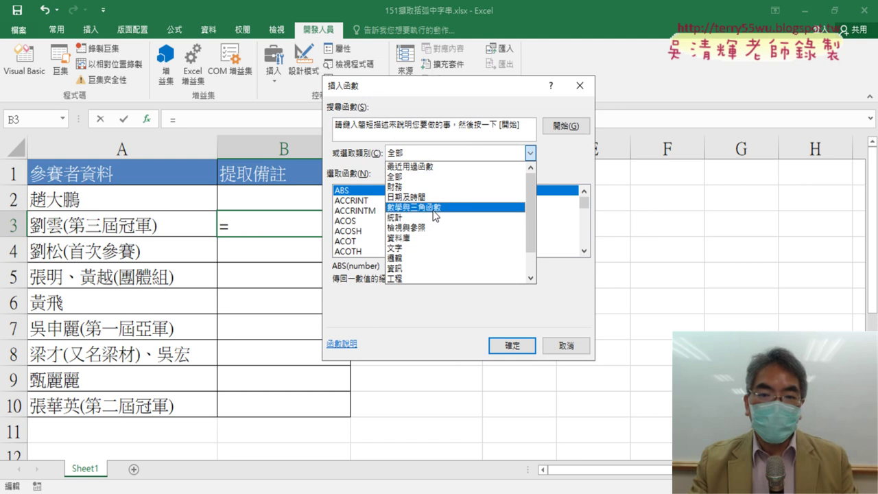
left_click(434, 247)
scroll(585, 247, "down", 4)
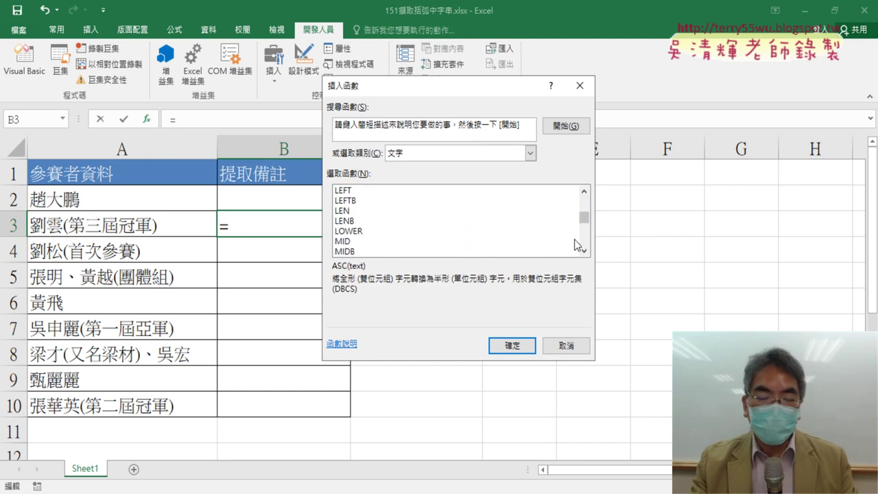
left_click(584, 191)
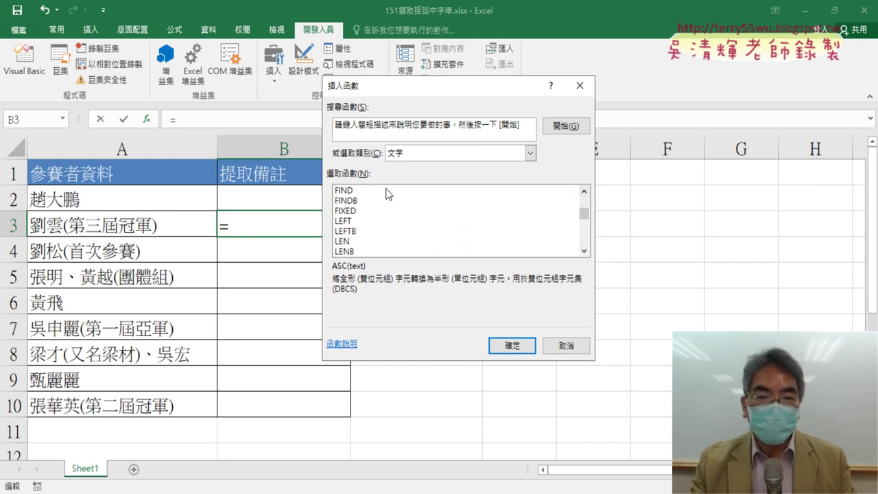
left_click(387, 192)
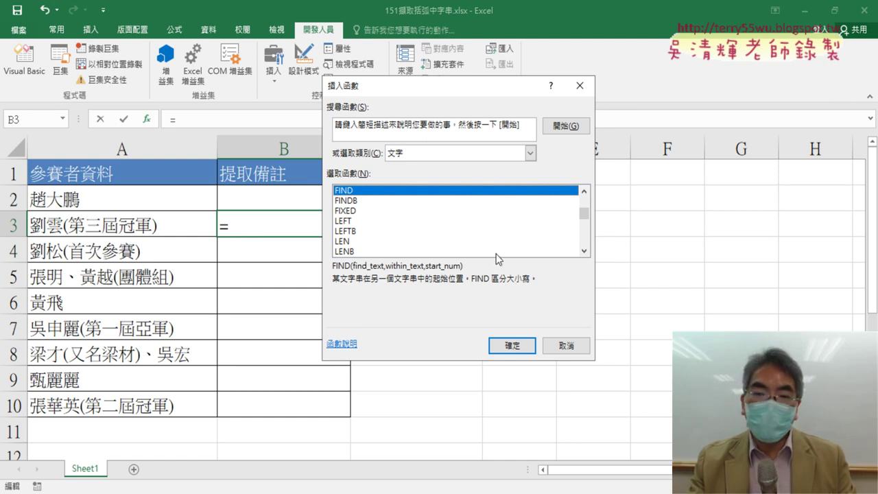
scroll(587, 236, "down", 4)
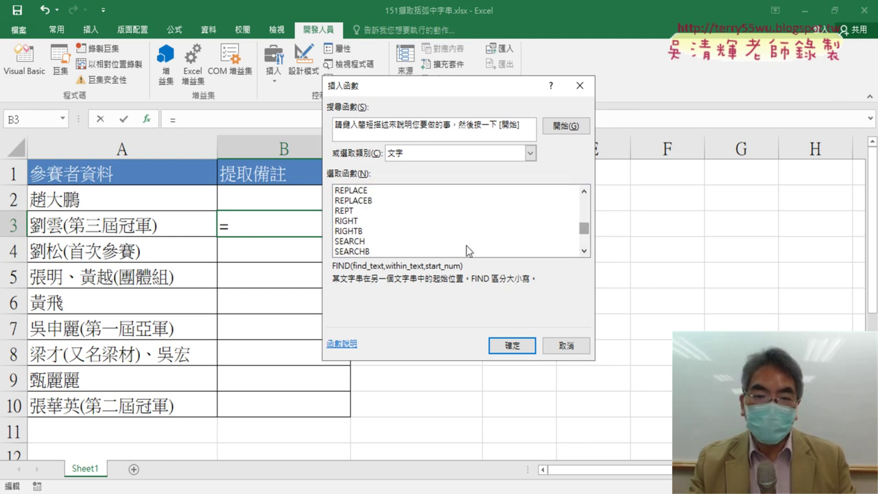
left_click(392, 242)
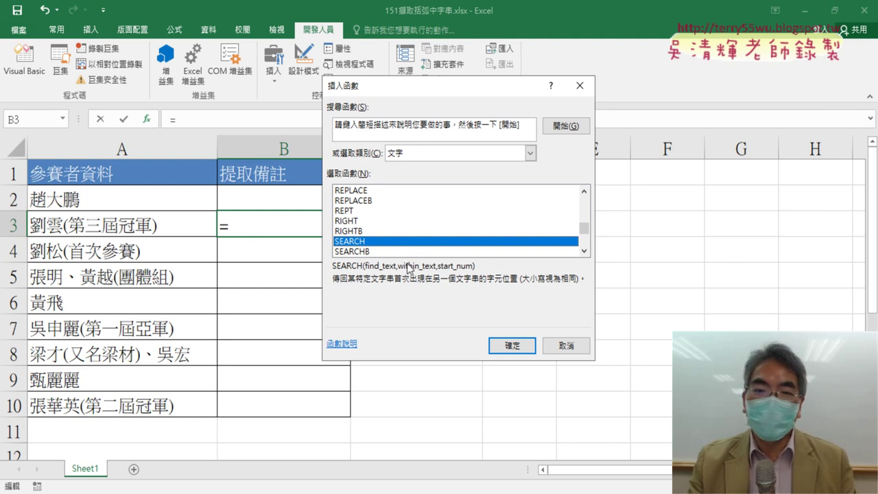
Step: Choose FIND from the text function list and confirm it with 確定
left_click(584, 193)
left_click(584, 192)
left_click(584, 193)
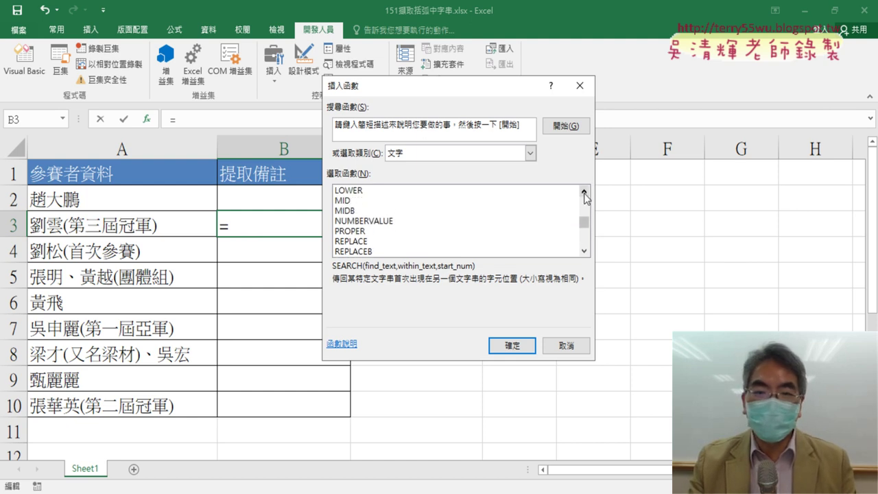
left_click(584, 192)
left_click(584, 193)
left_click(584, 193)
left_click(584, 193)
left_click(584, 193)
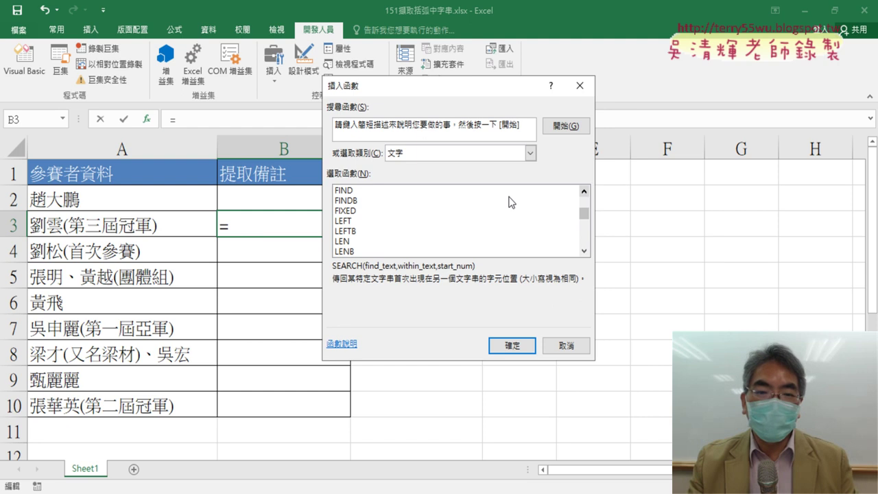
left_click(397, 192)
left_click(512, 345)
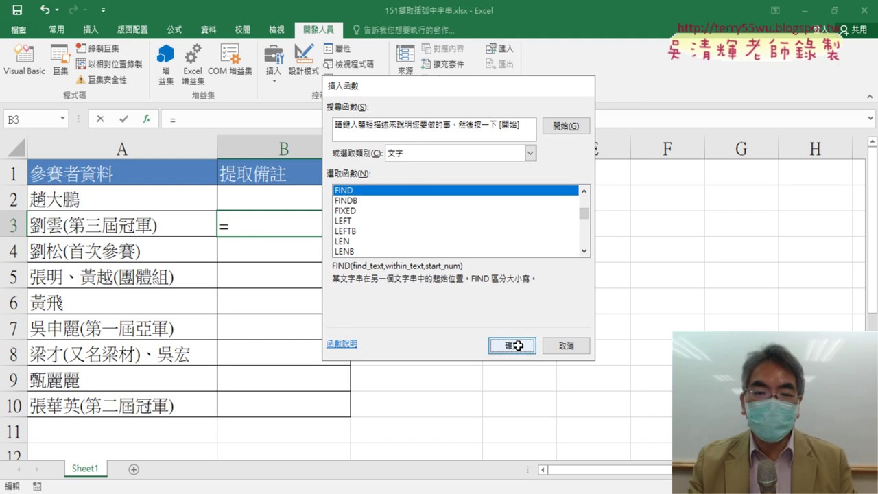
Step: Set FIND's Find_text to "(" and Within_text to A3, leaving Start_num empty
left_click_drag(490, 128, 639, 136)
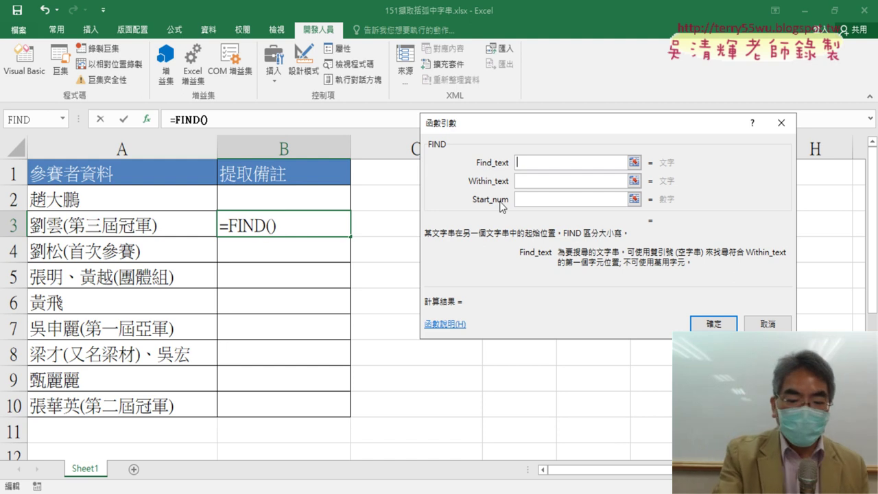
type("(")
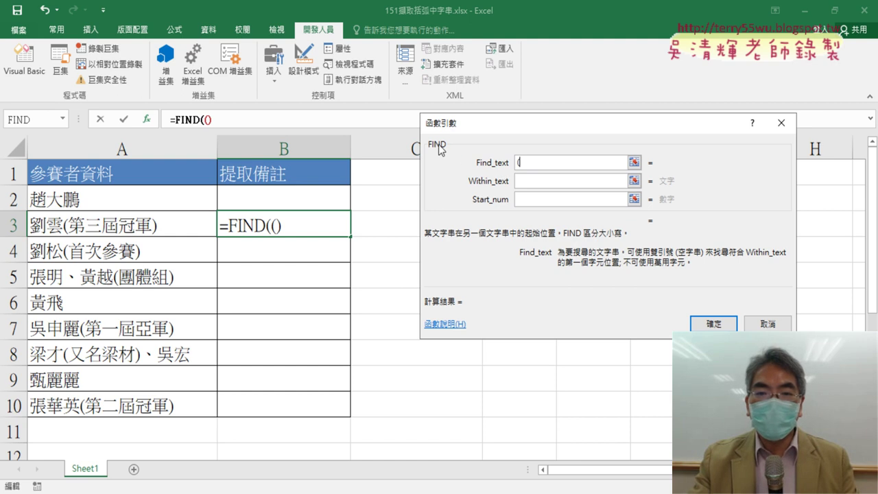
left_click(525, 183)
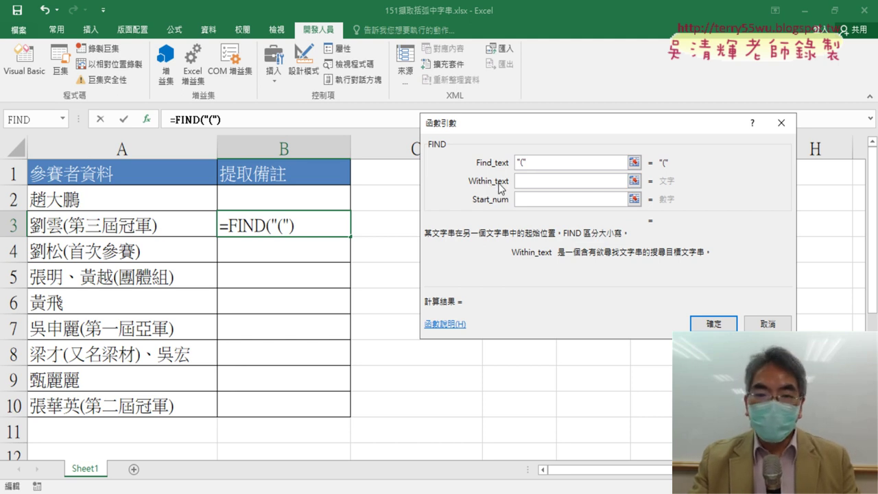
left_click(129, 225)
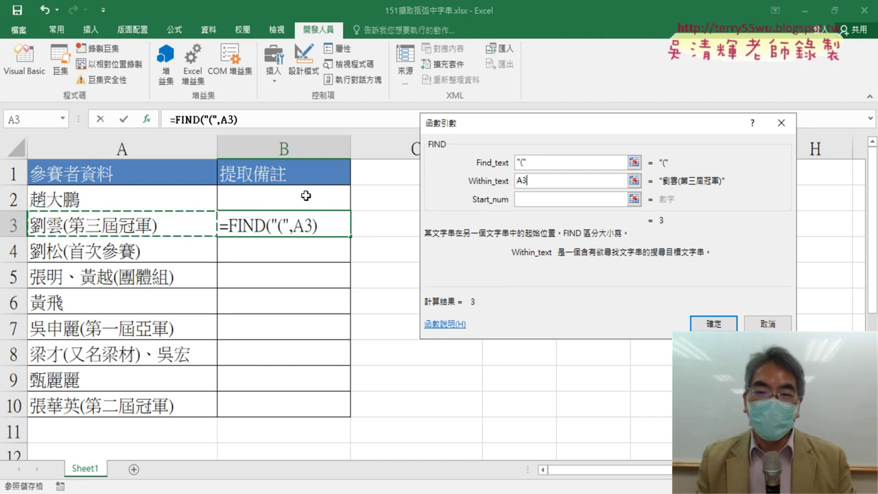
left_click(522, 200)
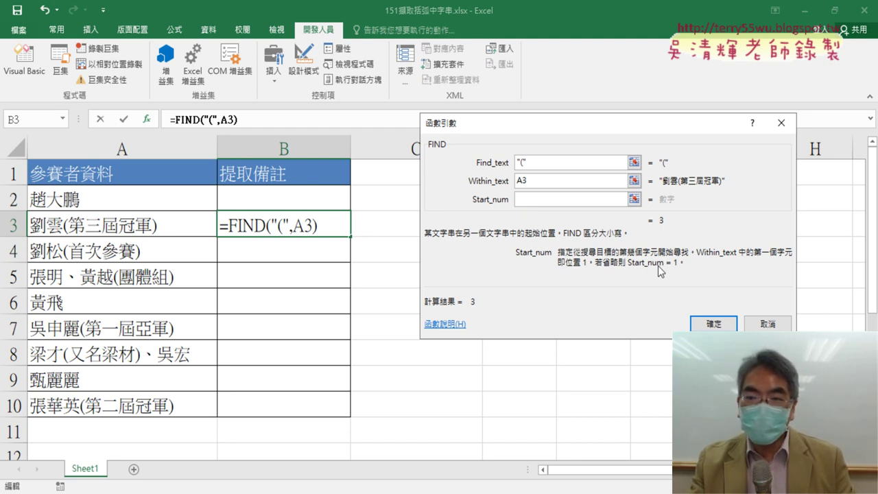
type("1")
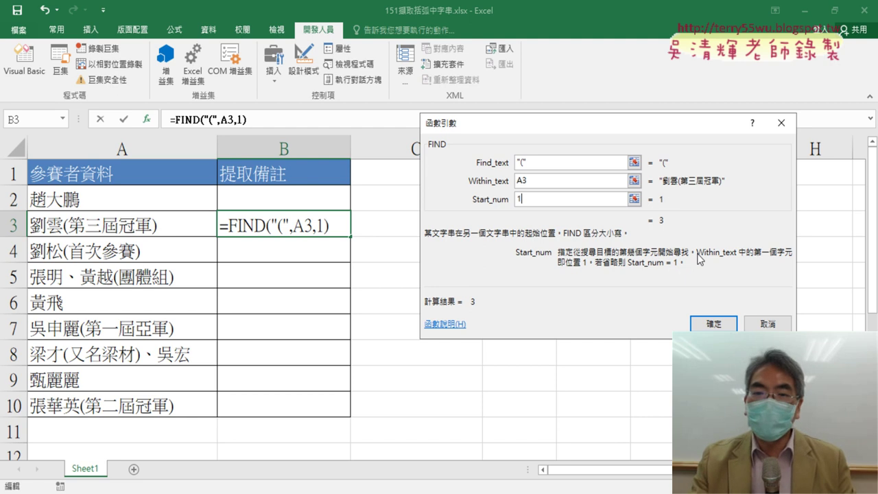
key("BackSpace")
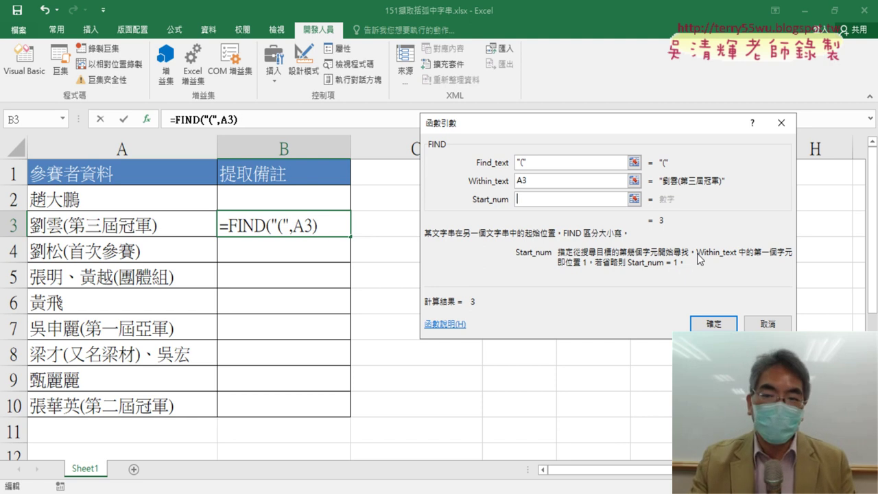
left_click(714, 323)
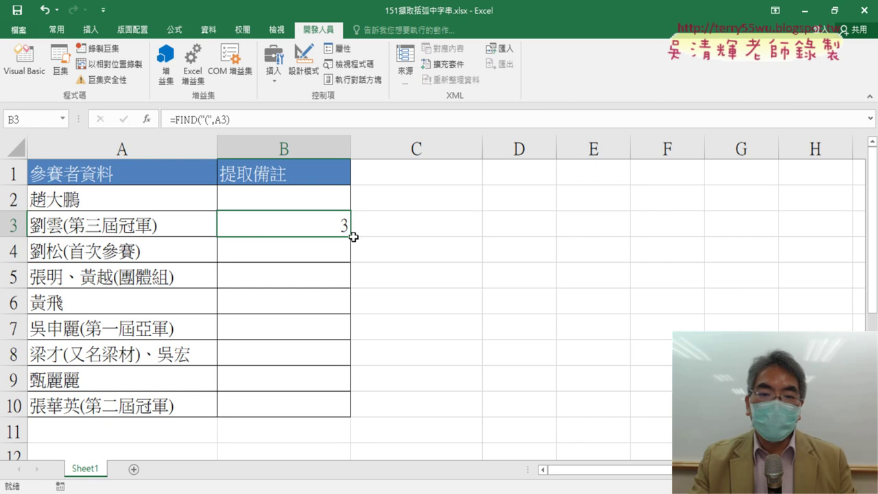
Step: Fill B3's FIND formula up to B2 and down to B10, then check B2–B5, including the #VALUE! error
left_click_drag(353, 237, 357, 189)
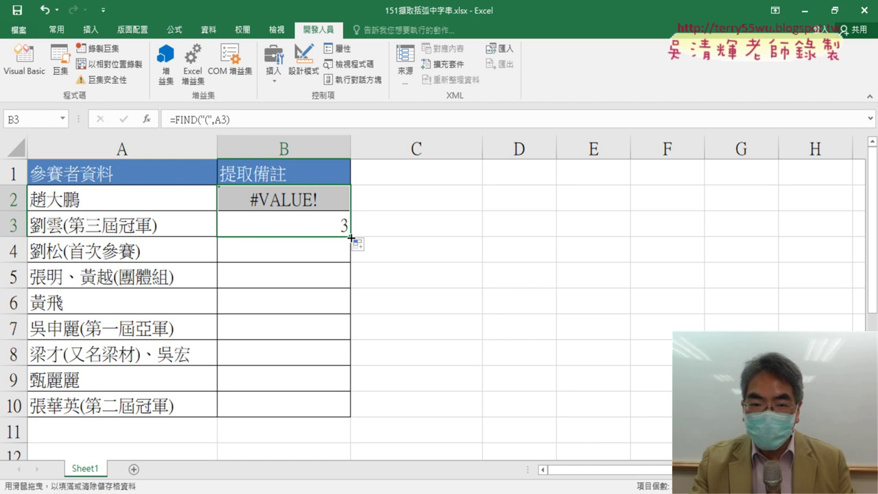
double_click(351, 237)
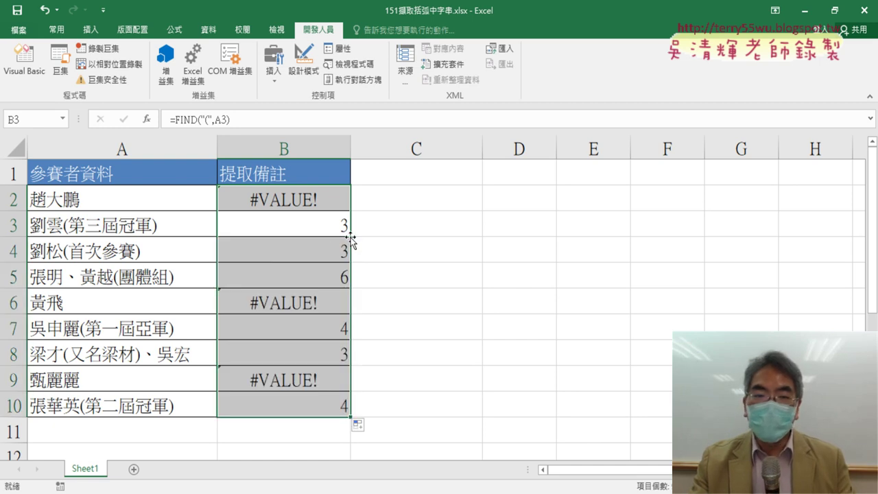
left_click(334, 199)
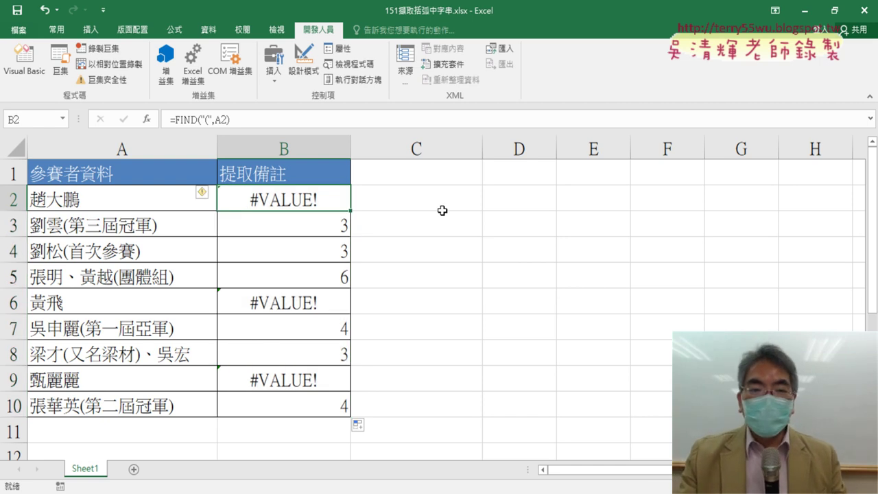
left_click(310, 225)
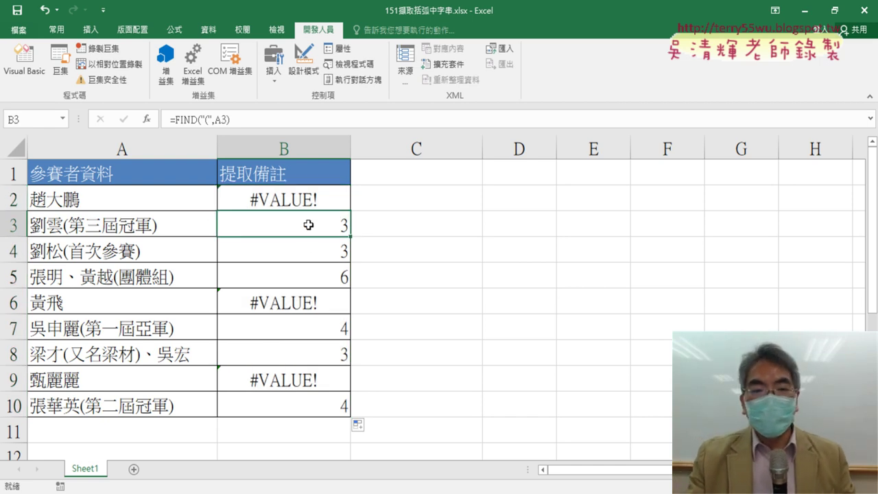
left_click(304, 251)
left_click(306, 273)
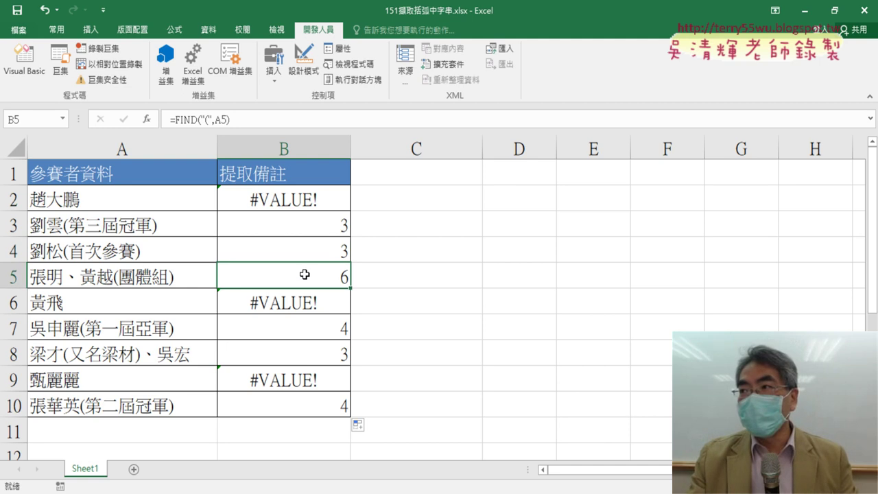
left_click(316, 200)
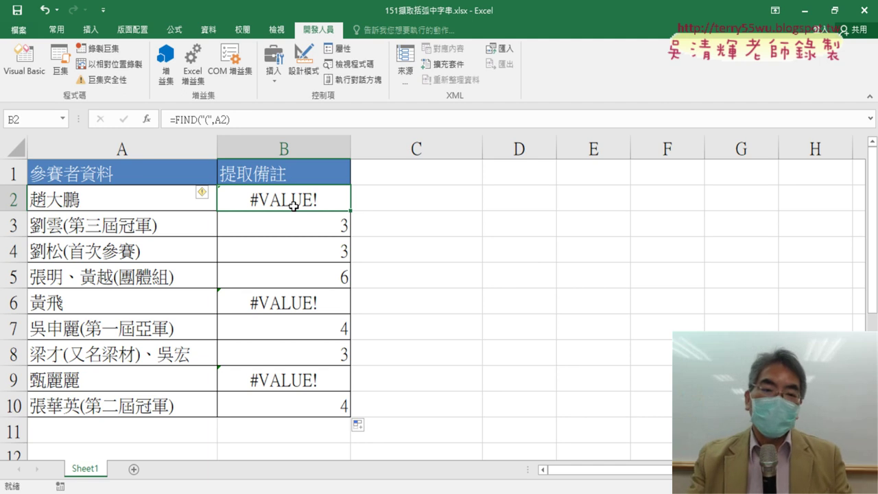
left_click(304, 216)
left_click(185, 119)
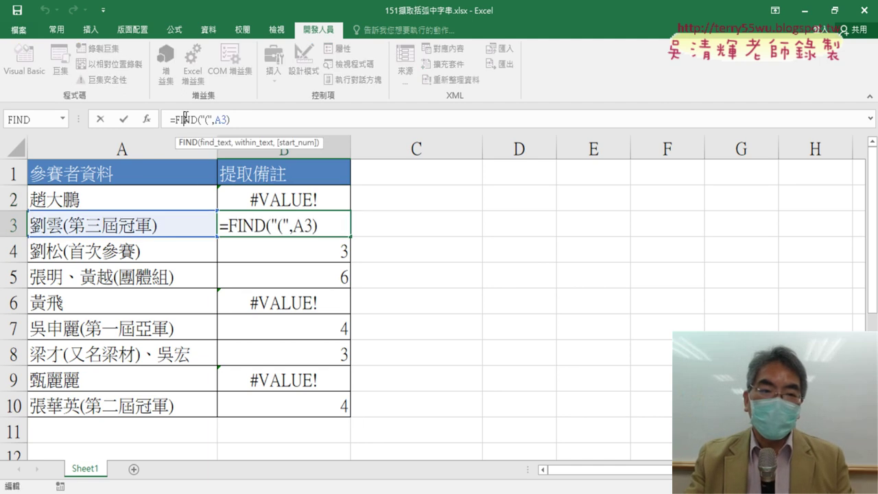
left_click(149, 121)
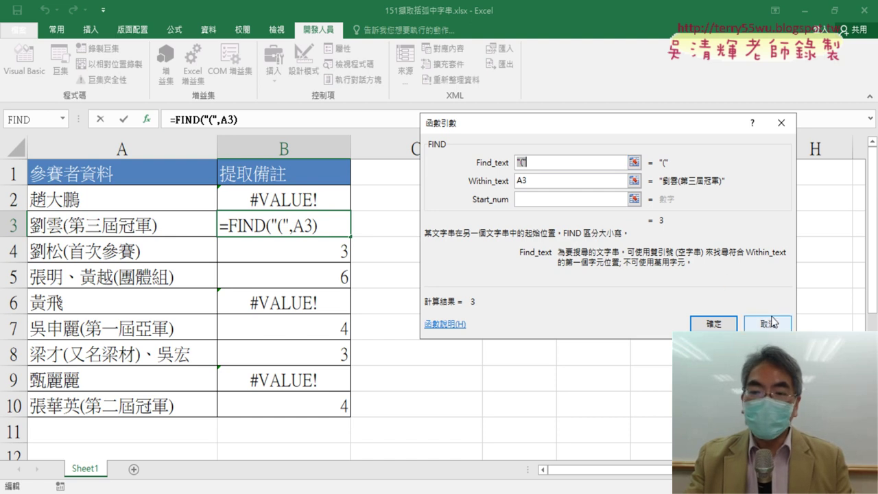
left_click(713, 324)
left_click(275, 200)
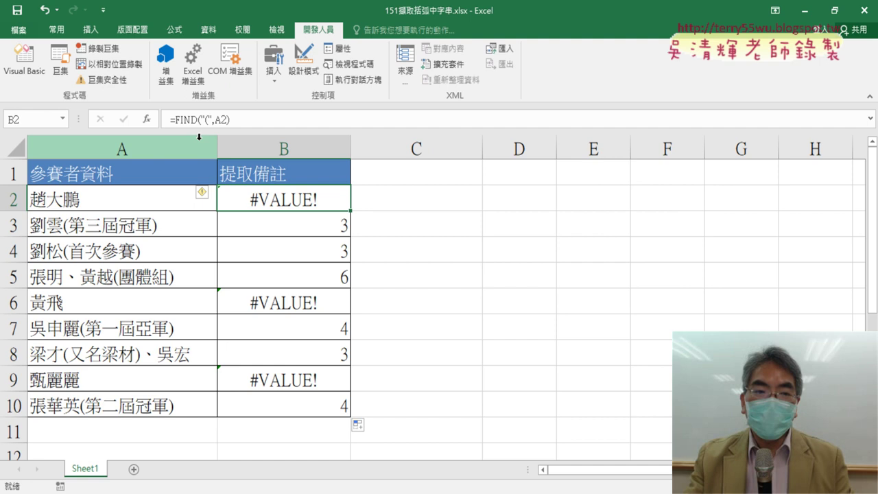
left_click(146, 119)
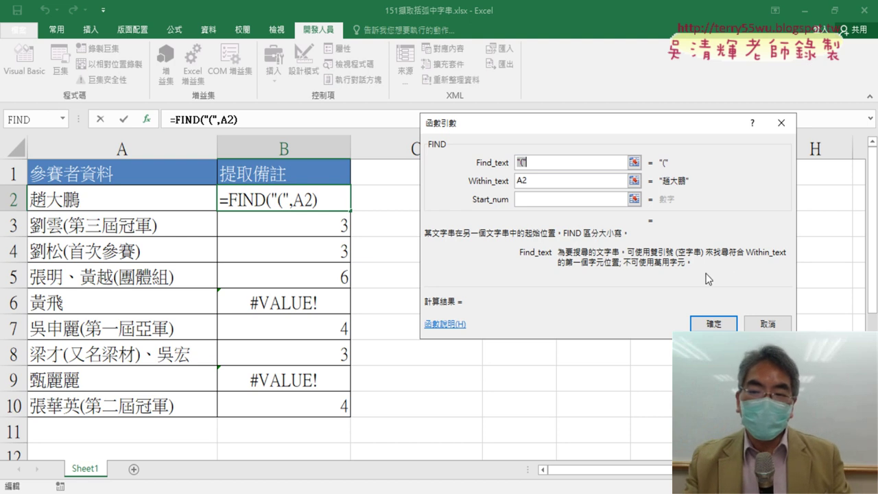
left_click(714, 324)
left_click(329, 226)
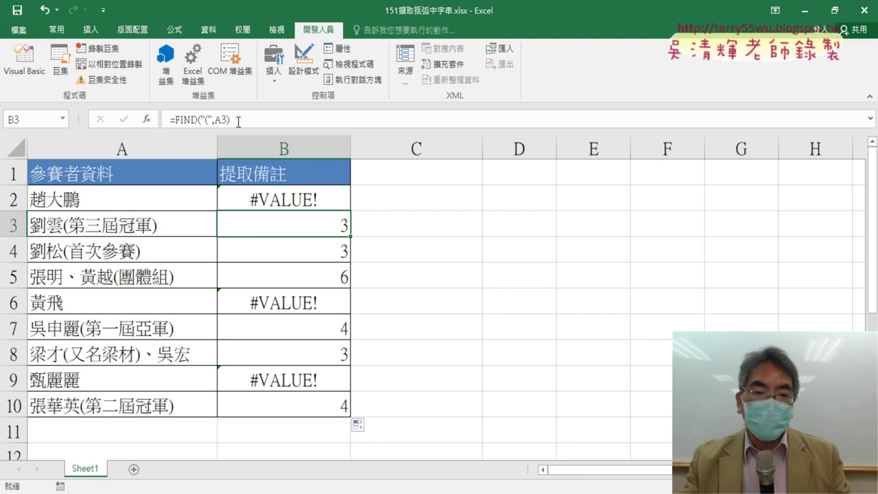
Step: Copy the =FIND("(",A3) text from B3's formula bar, leaving B3 unchanged
left_click_drag(238, 121, 170, 121)
right_click(194, 120)
left_click(217, 146)
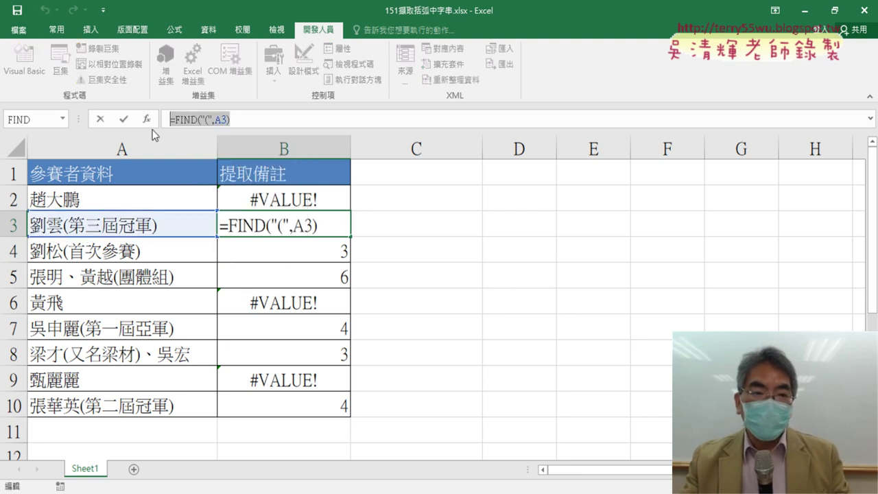
left_click(101, 121)
Step: Paste the formula into C3 and change "(" to ")" so it returns 9
left_click(431, 228)
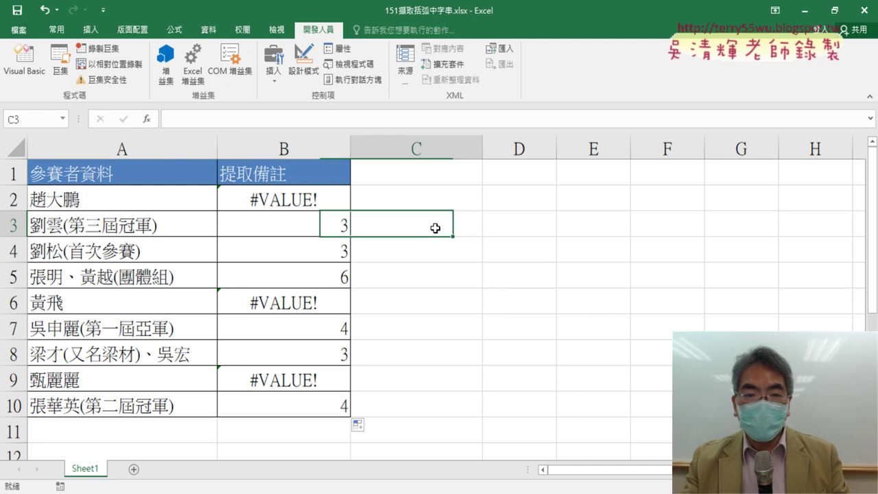
right_click(423, 226)
key("Escape")
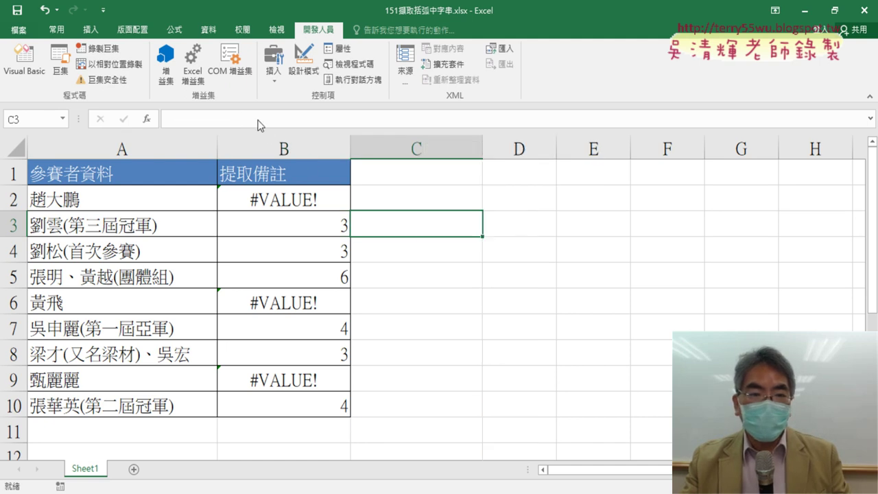
left_click(237, 119)
right_click(237, 119)
left_click(263, 178)
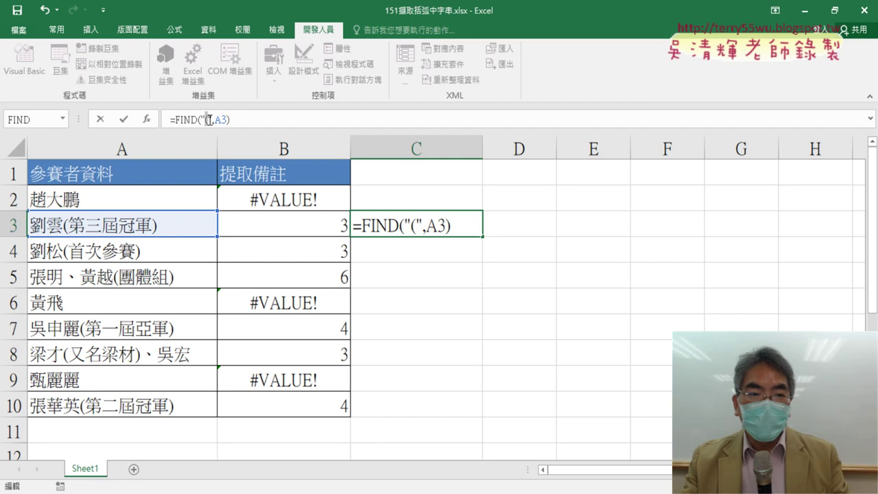
left_click(208, 120)
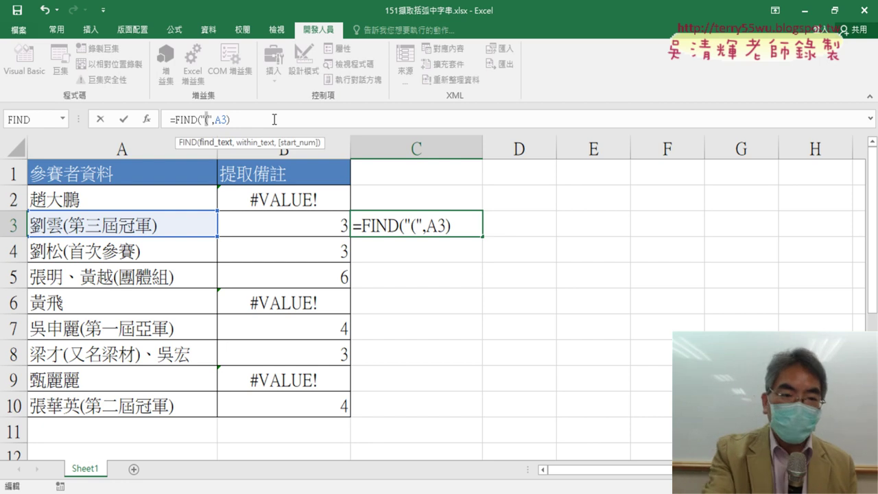
key("Delete")
type(")")
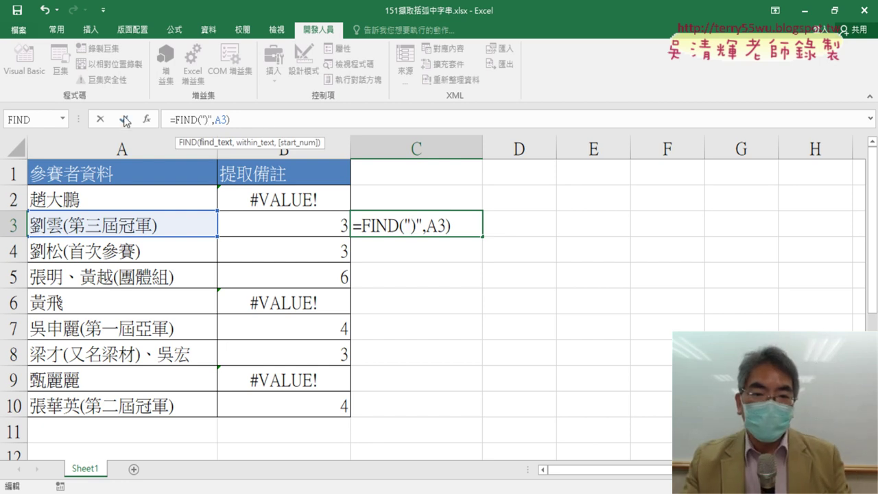
left_click(124, 120)
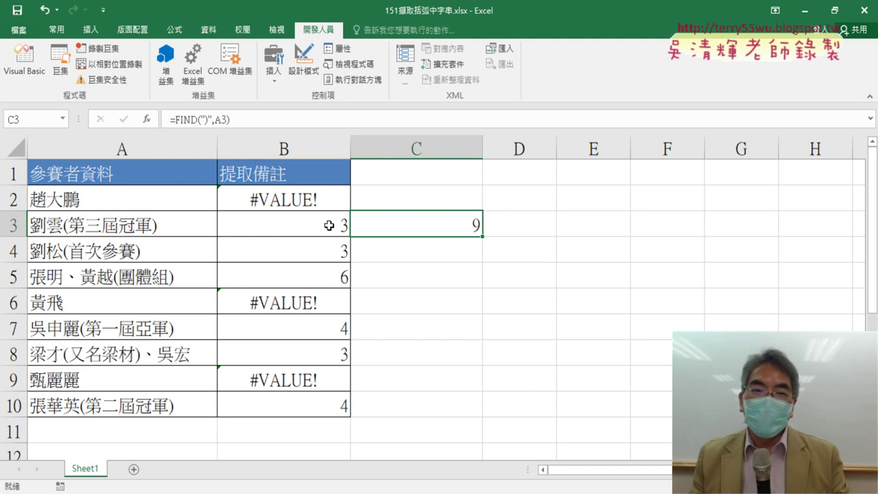
Step: Cut the FIND formula text out of B3's formula bar
left_click(328, 221)
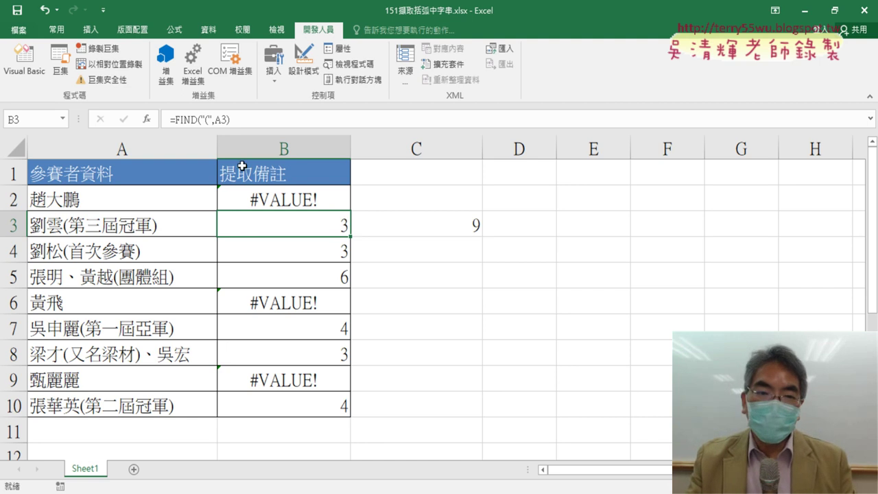
left_click(204, 121)
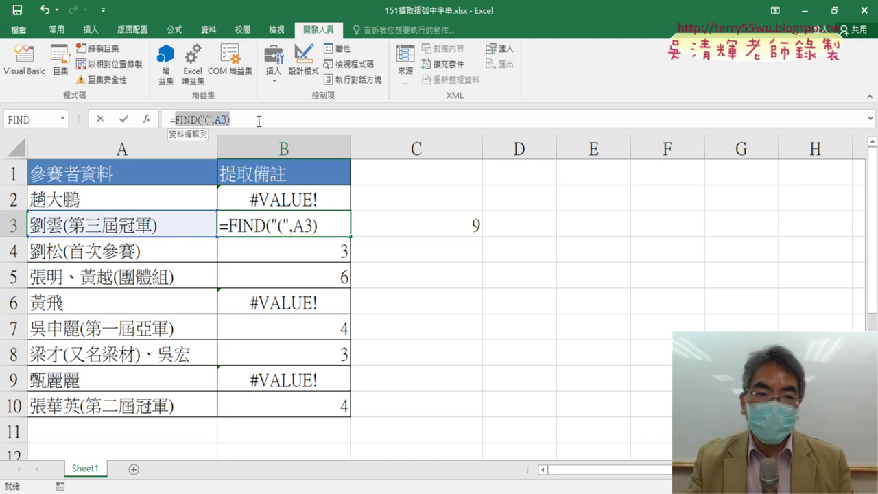
left_click(199, 122)
right_click(198, 122)
left_click(233, 129)
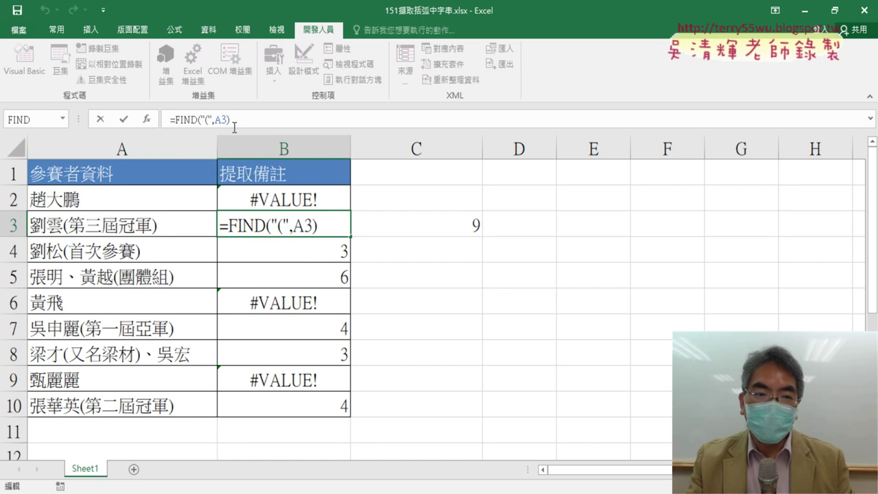
Step: Insert the MID text function into B3
left_click(147, 118)
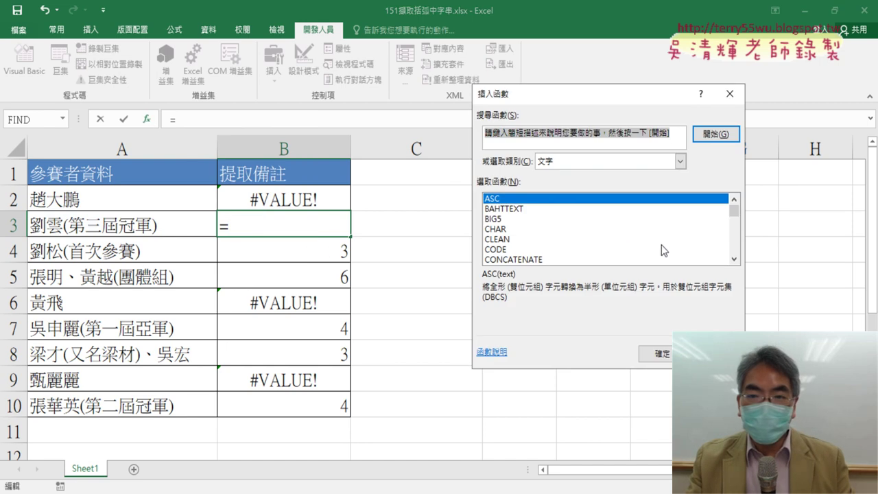
left_click(734, 259)
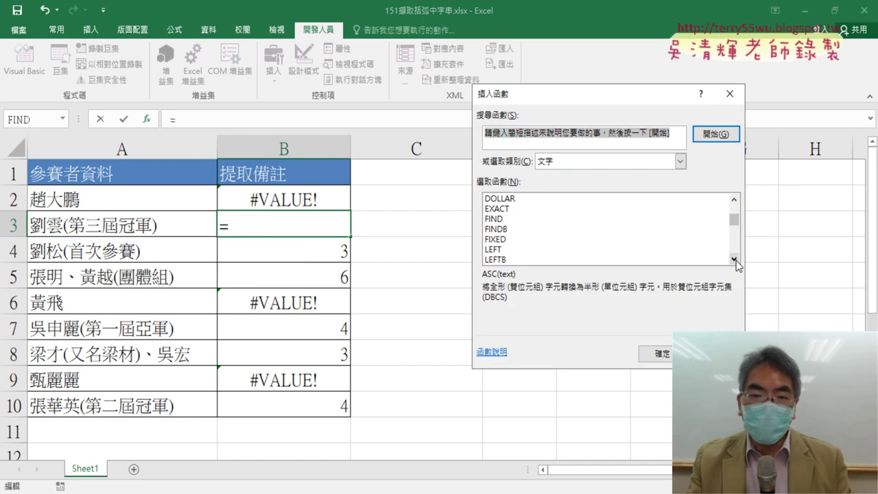
left_click(734, 260)
left_click(526, 237)
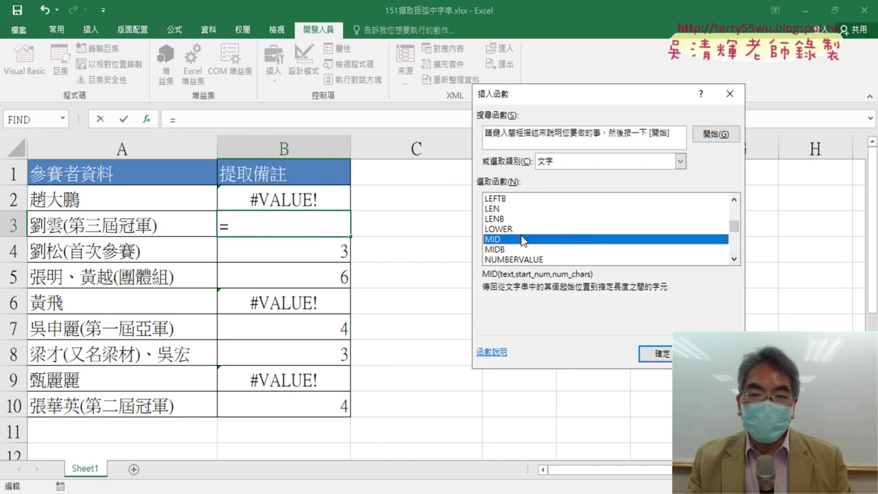
double_click(526, 237)
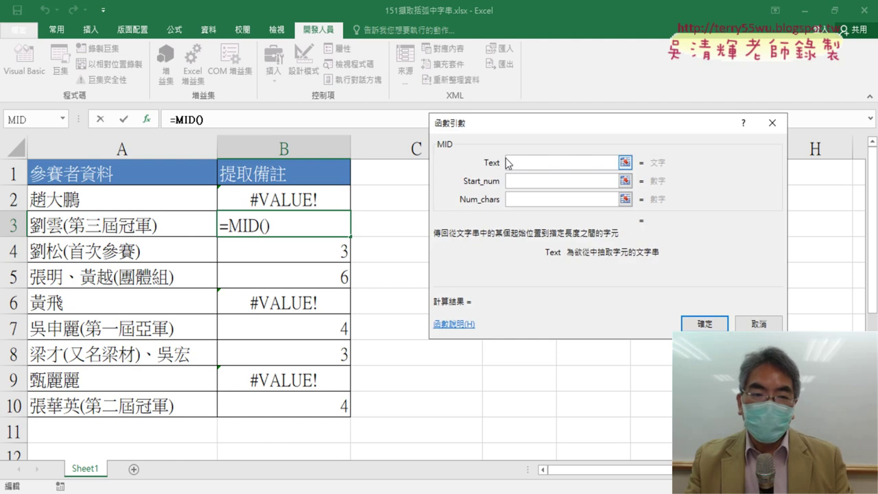
Step: Set MID to Text A3, Start_num FIND("(",A3)+1, Num_chars FIND(")",A3)-FIND("(",A3)-1
left_click(137, 223)
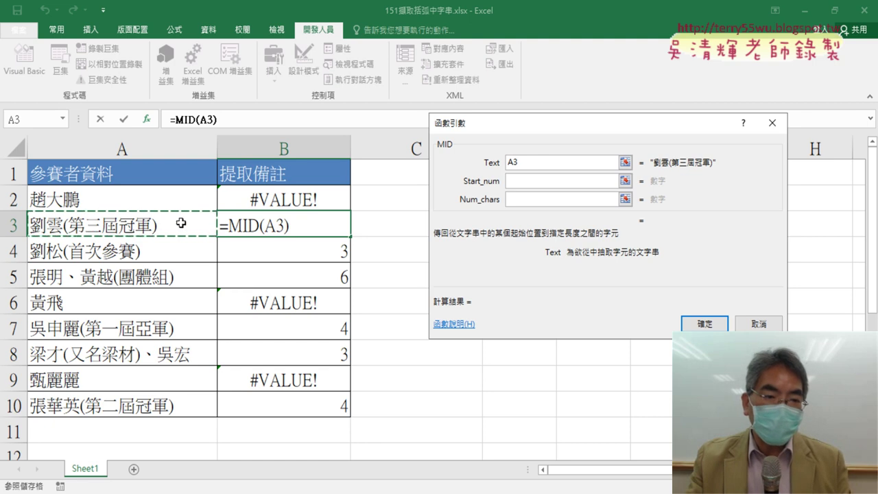
left_click(538, 182)
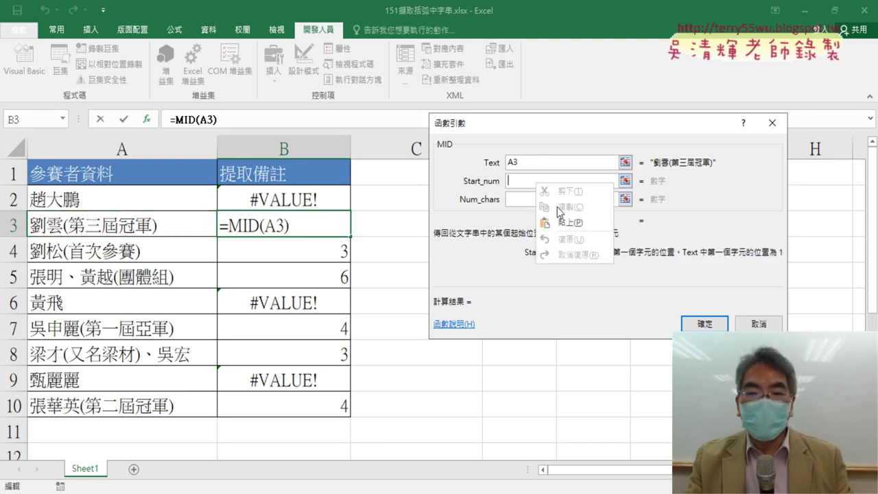
type("FIND(\"(\",A3)")
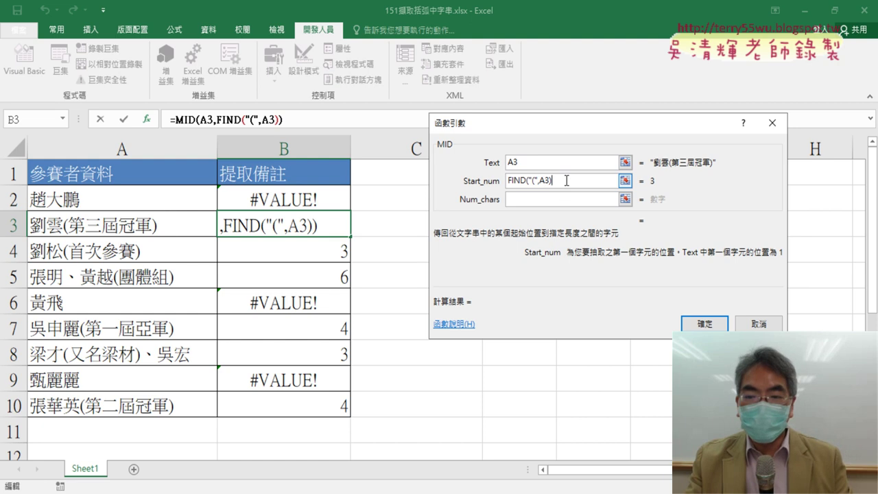
type("+")
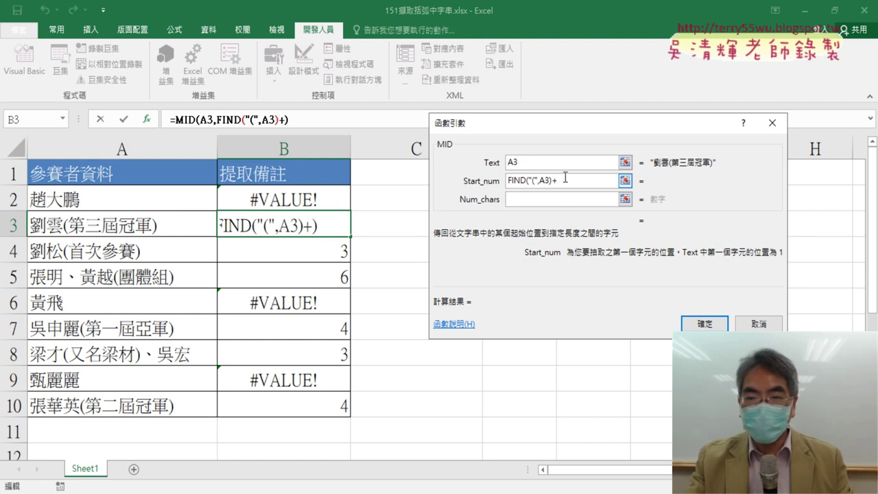
type("1")
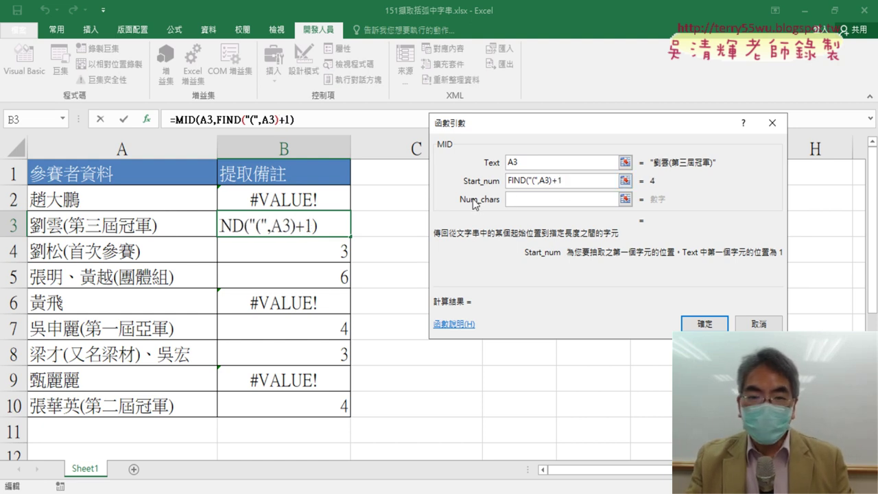
left_click(516, 200)
right_click(516, 199)
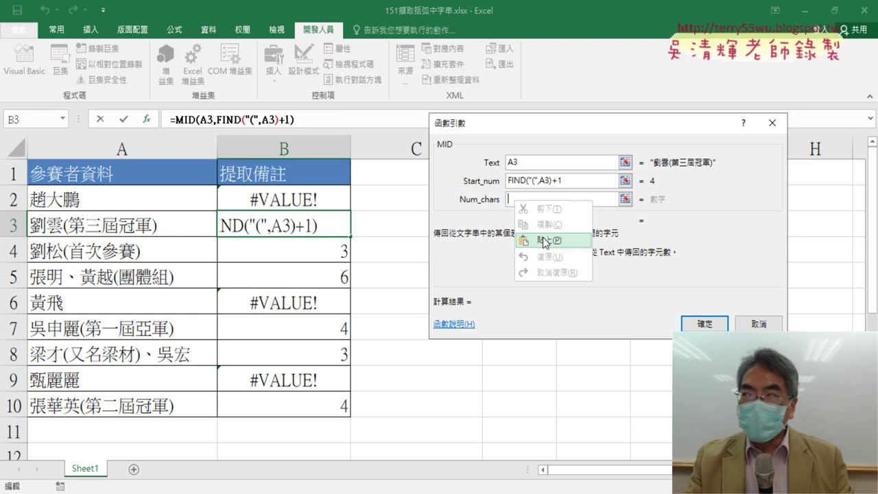
left_click(546, 241)
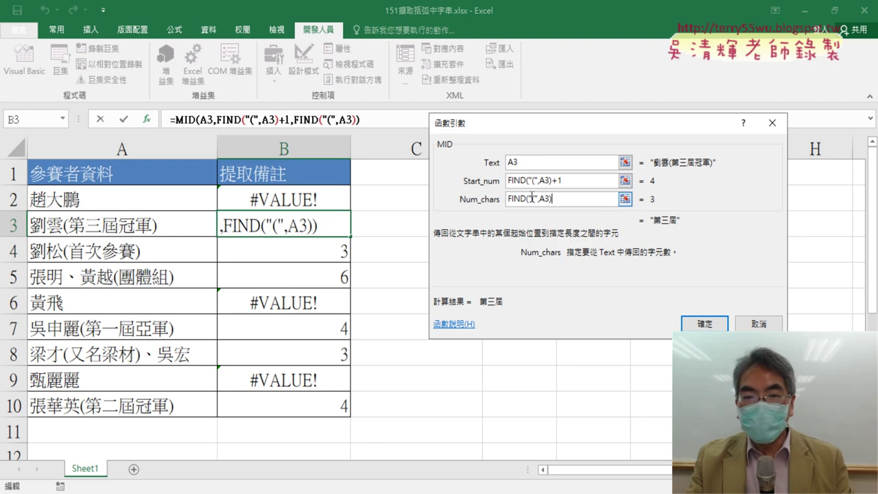
key("BackSpace")
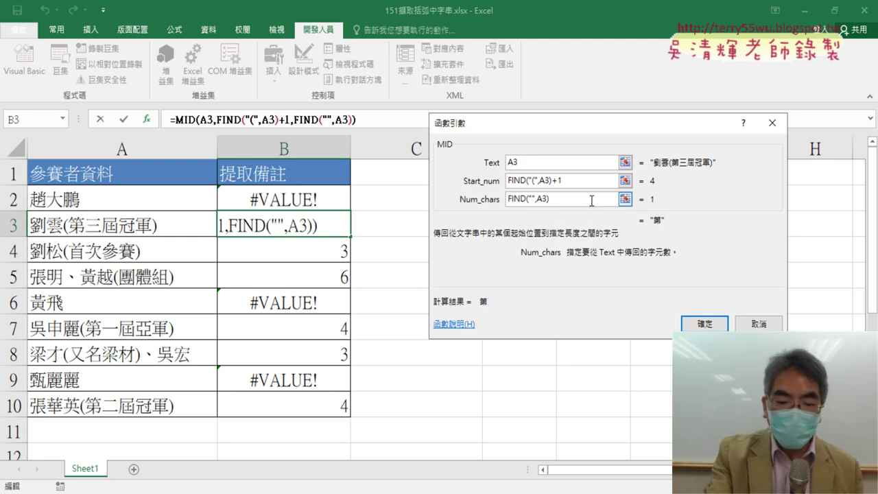
type(")")
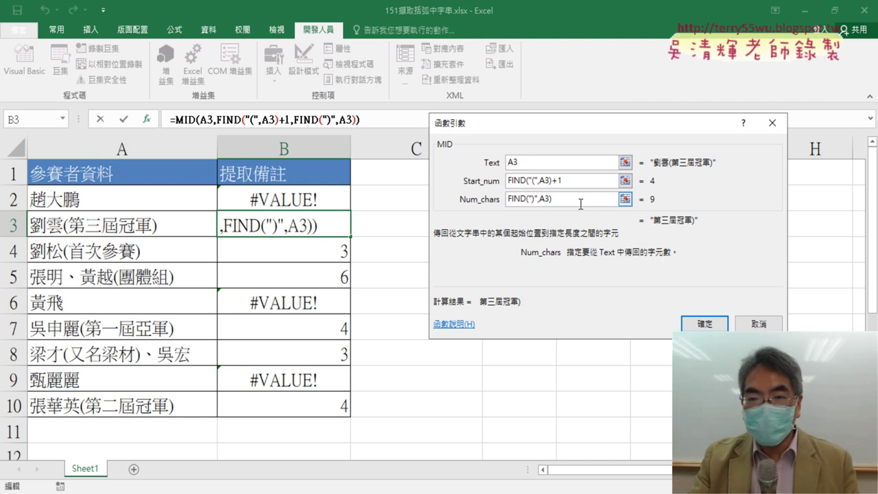
type("-")
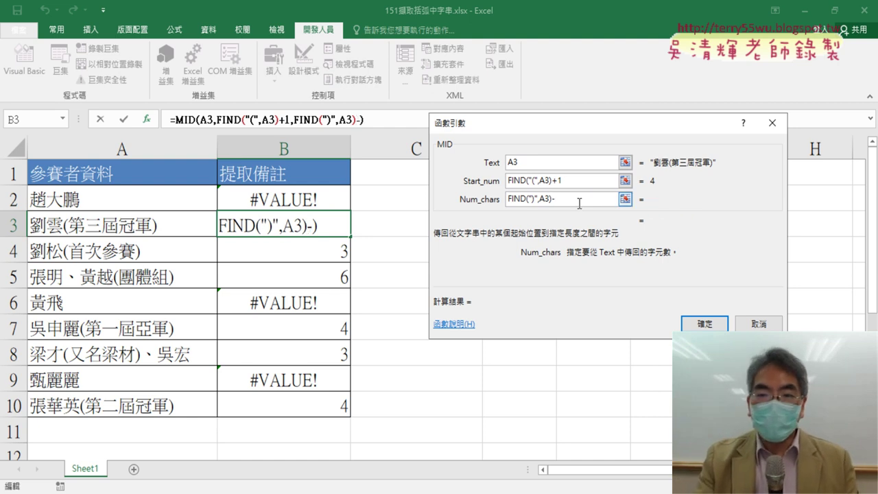
type("FIND(\"(\",A3)")
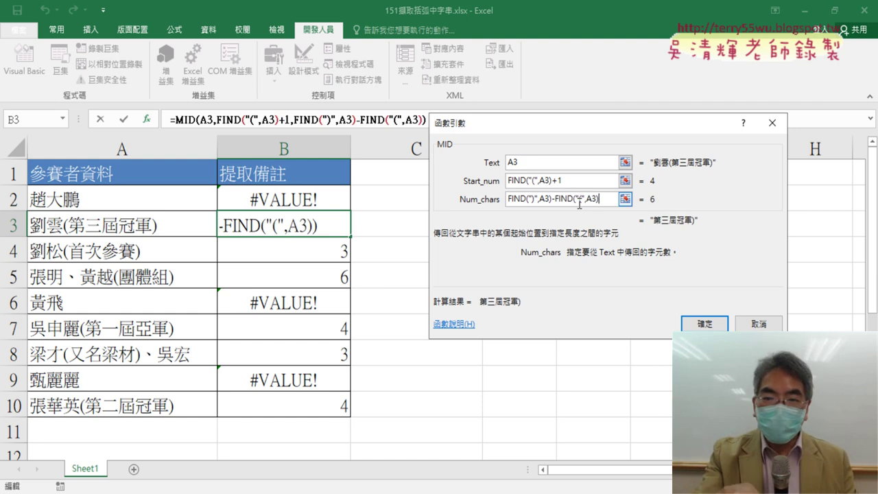
type("-")
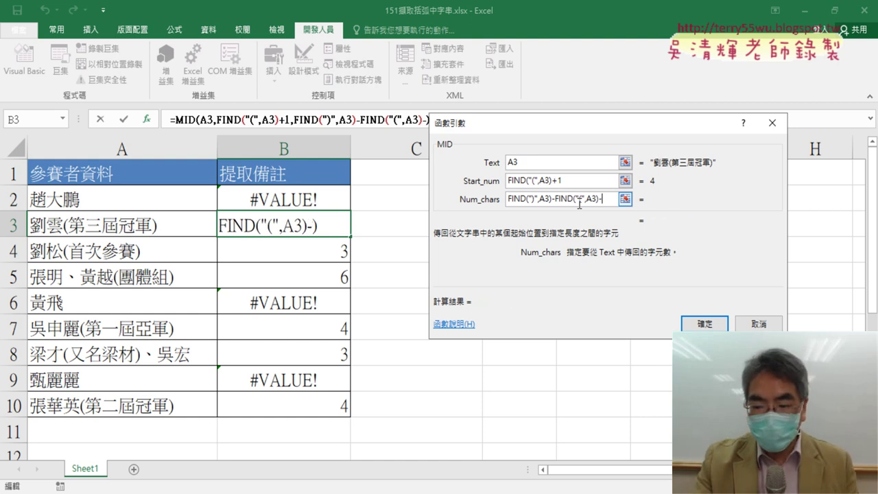
type("1")
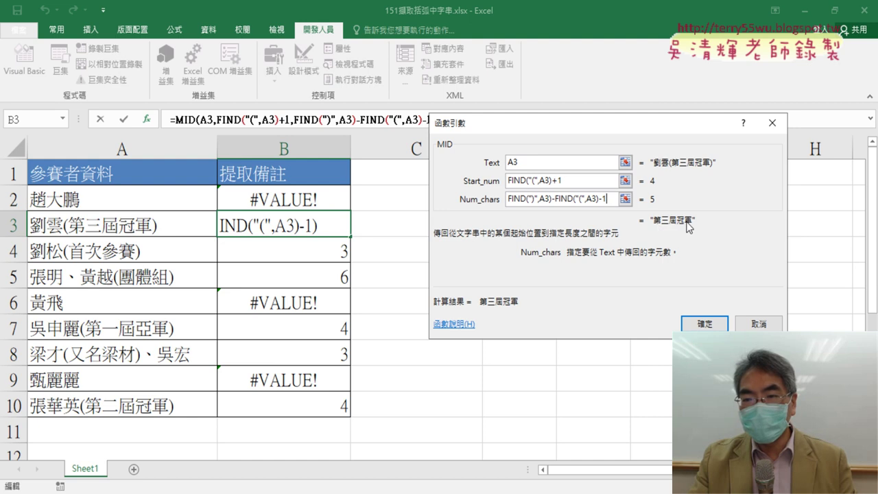
left_click(681, 318)
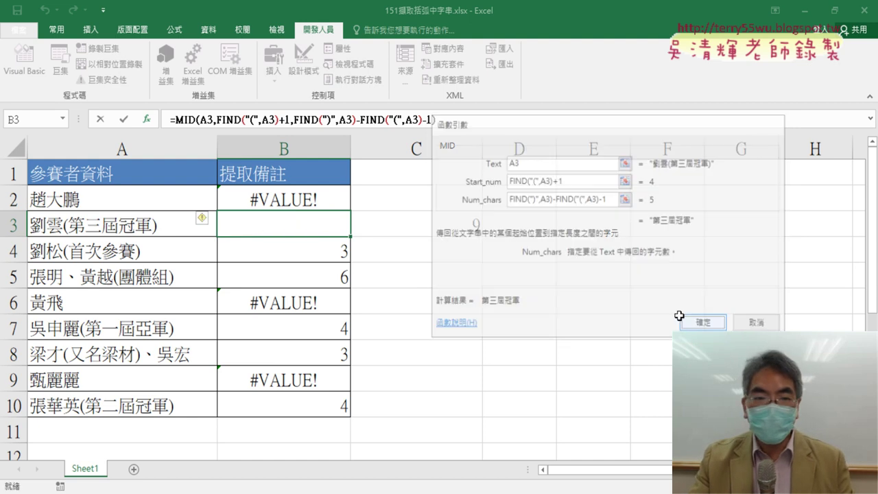
left_click_drag(352, 237, 352, 411)
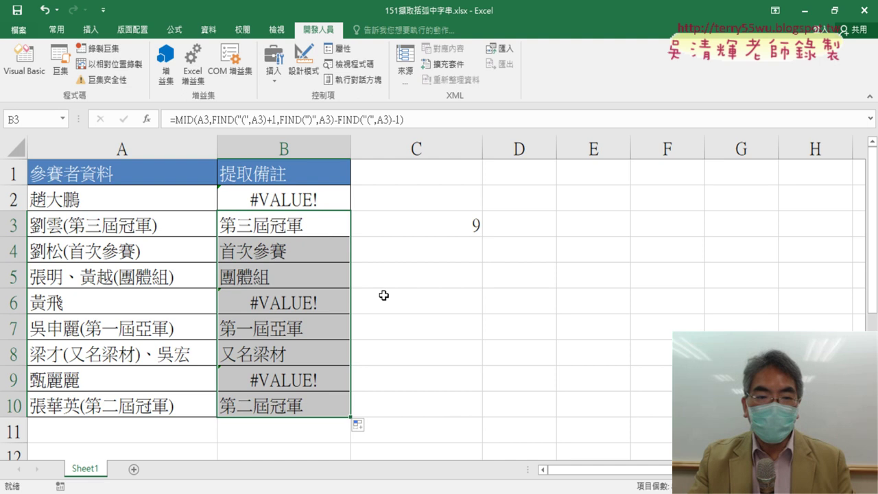
left_click(339, 226)
left_click_drag(352, 237, 346, 195)
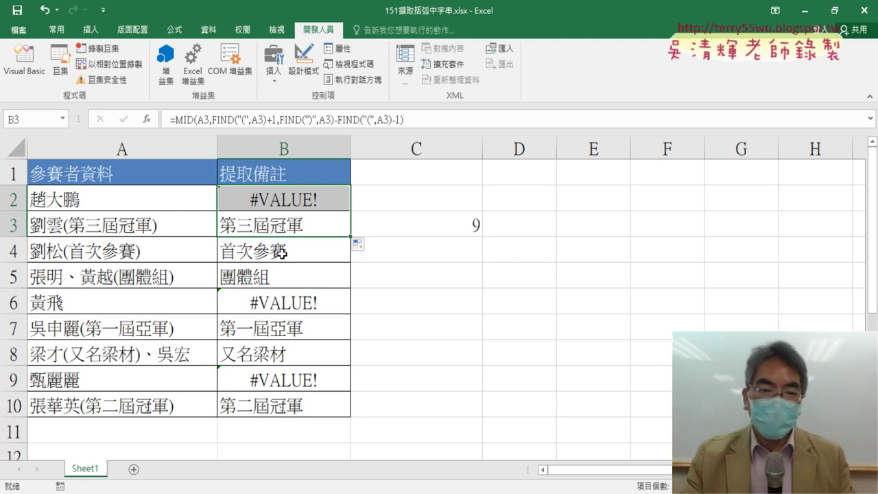
left_click(296, 197)
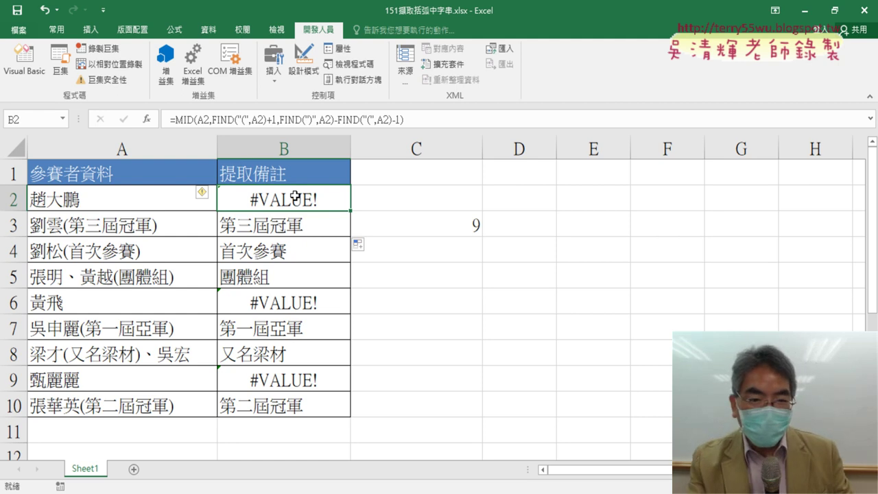
key("Delete")
left_click(314, 301)
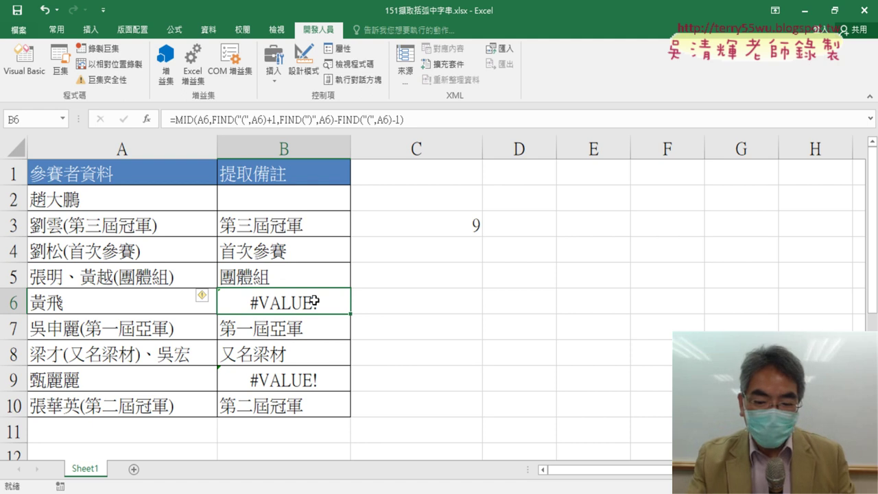
key("Delete")
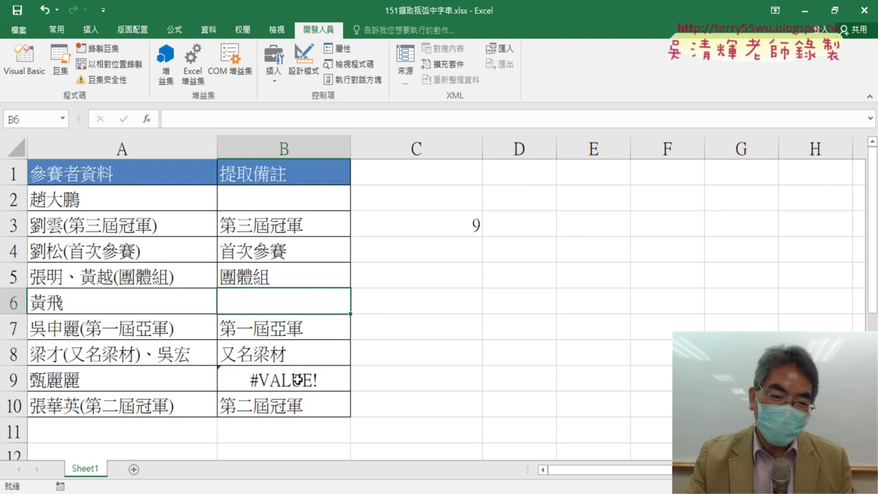
left_click(297, 379)
key("Delete")
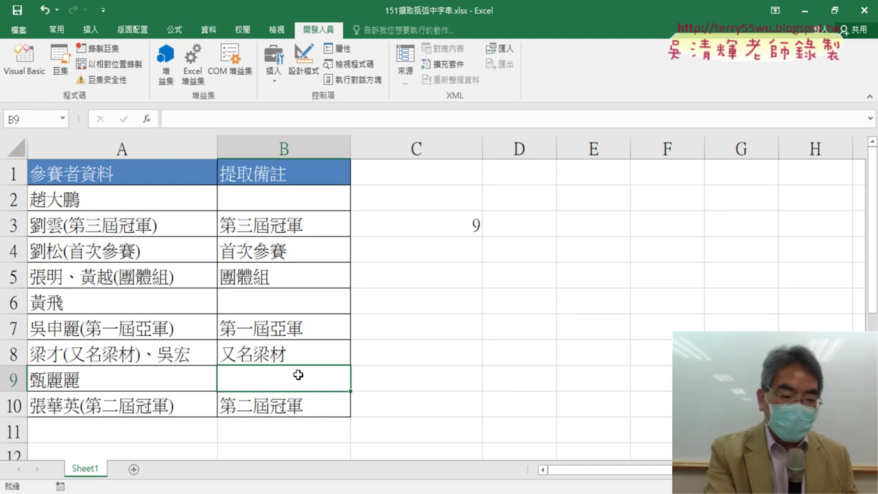
key("ctrl+z")
key("ctrl+z")
key("ctrl+z")
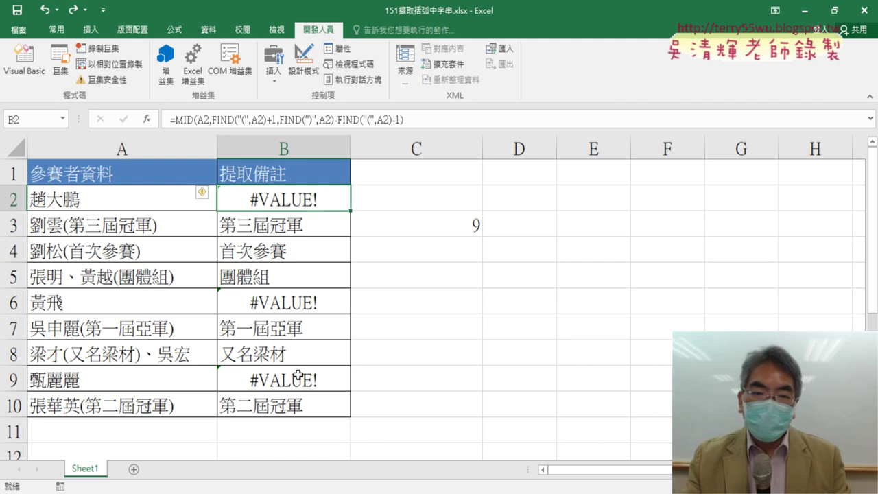
Step: Select C2 and insert IFERROR from the 邏輯 function category
left_click(418, 210)
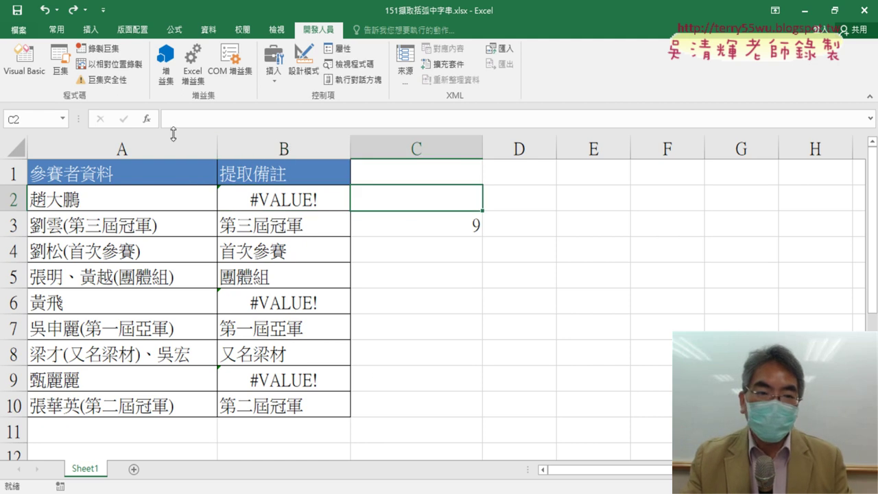
left_click(146, 120)
left_click(598, 163)
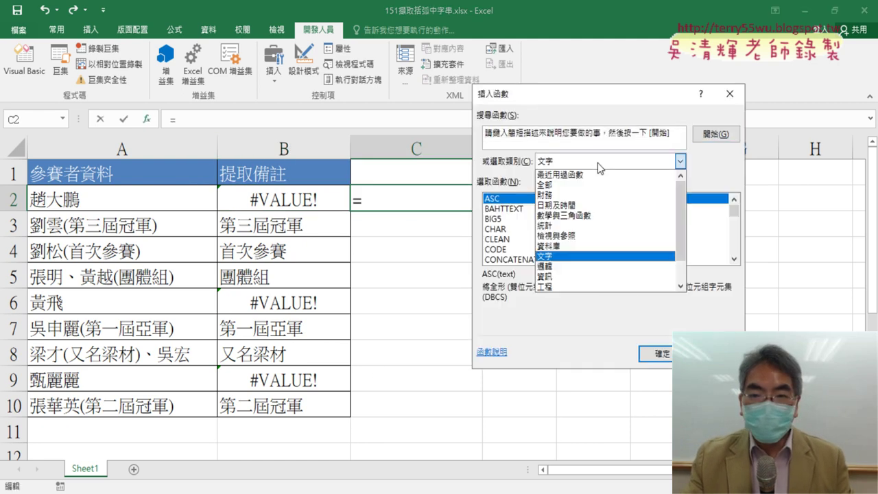
left_click(576, 265)
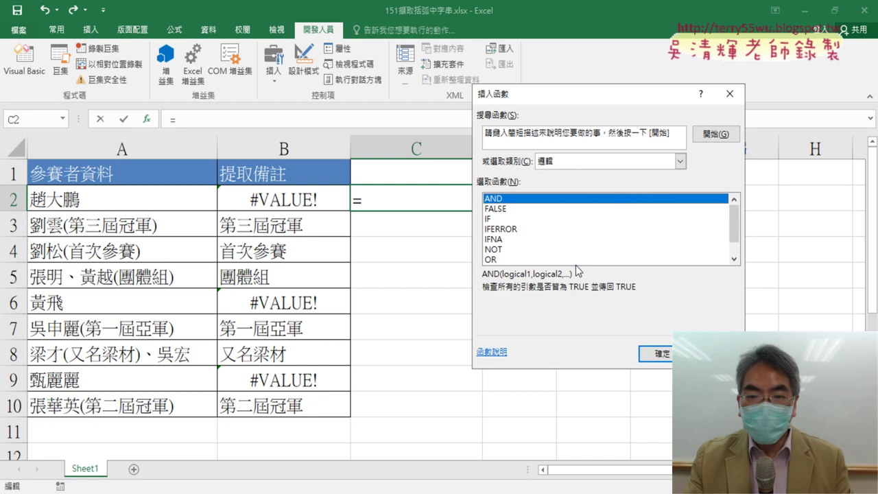
left_click(497, 229)
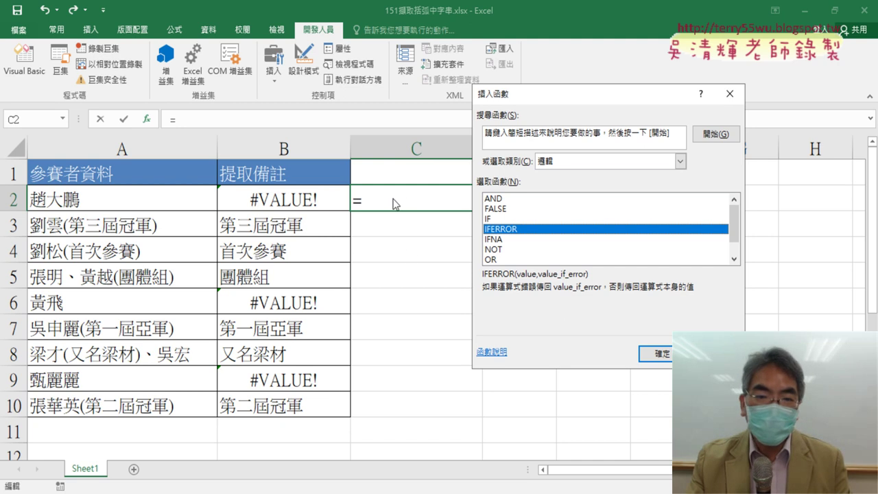
left_click(658, 353)
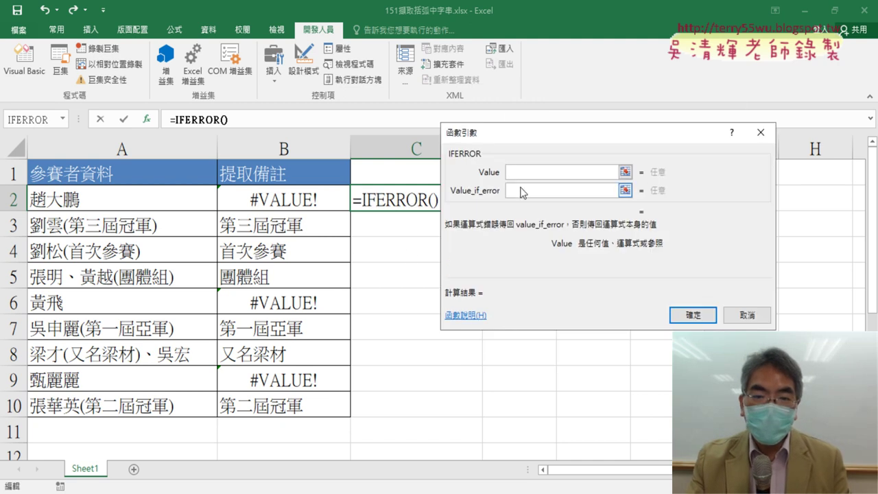
Step: Test =IFERROR(B2,"") filled down C2:C10, then delete those test formulas
left_click(292, 199)
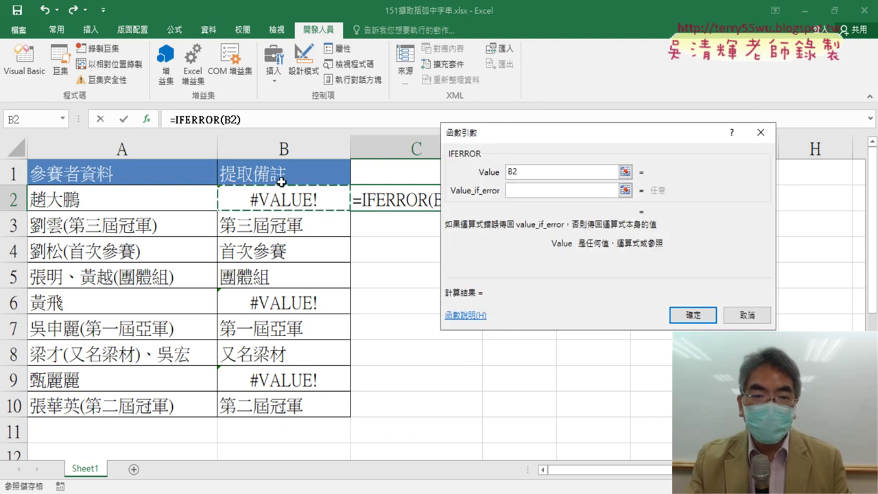
left_click(513, 191)
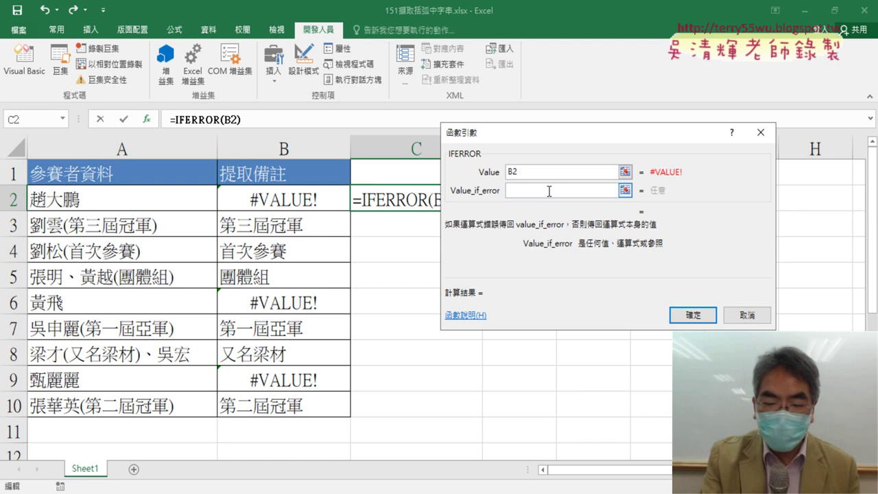
type("\"\"")
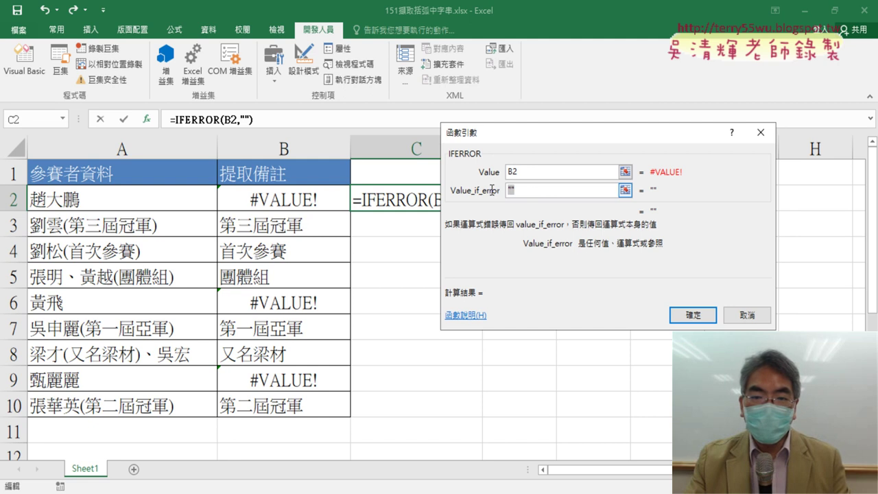
left_click(688, 315)
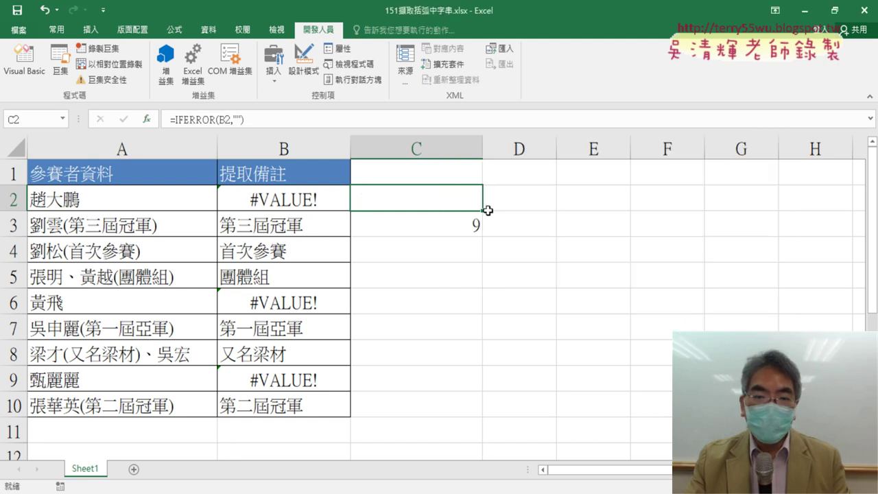
left_click_drag(483, 212, 474, 426)
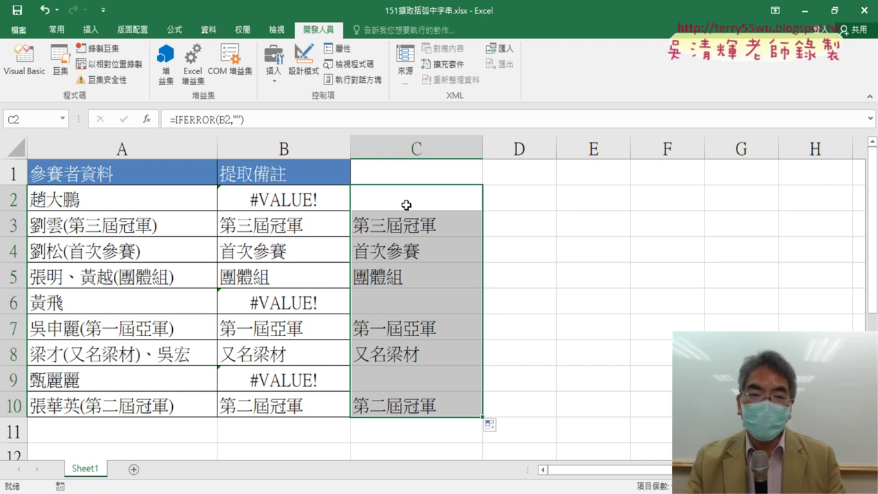
key("Delete")
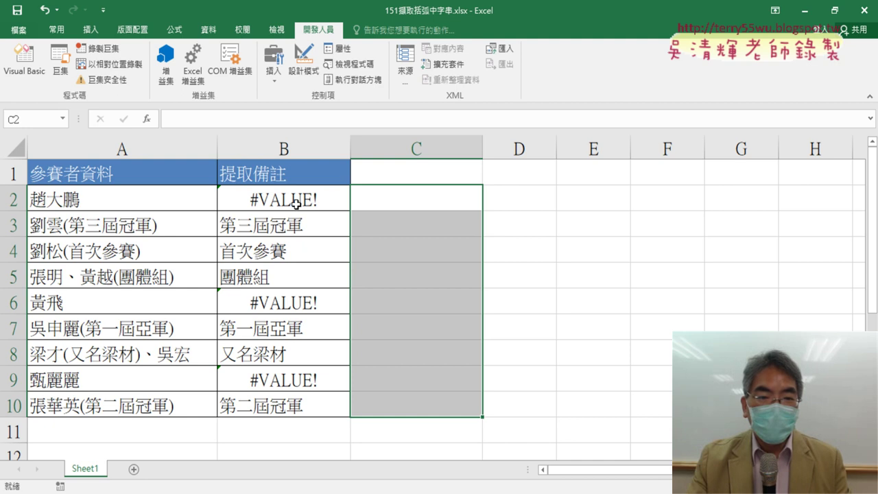
Step: Cut the MID formula text out of B2's formula bar
left_click(282, 198)
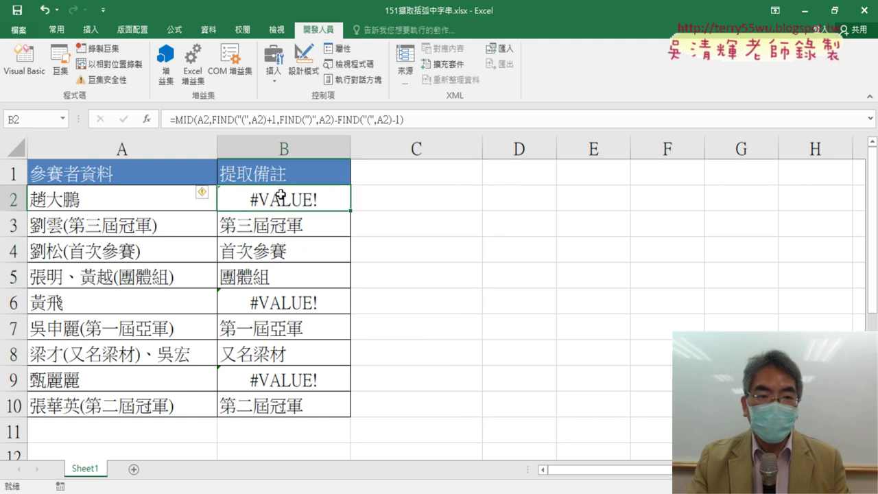
left_click_drag(174, 120, 453, 125)
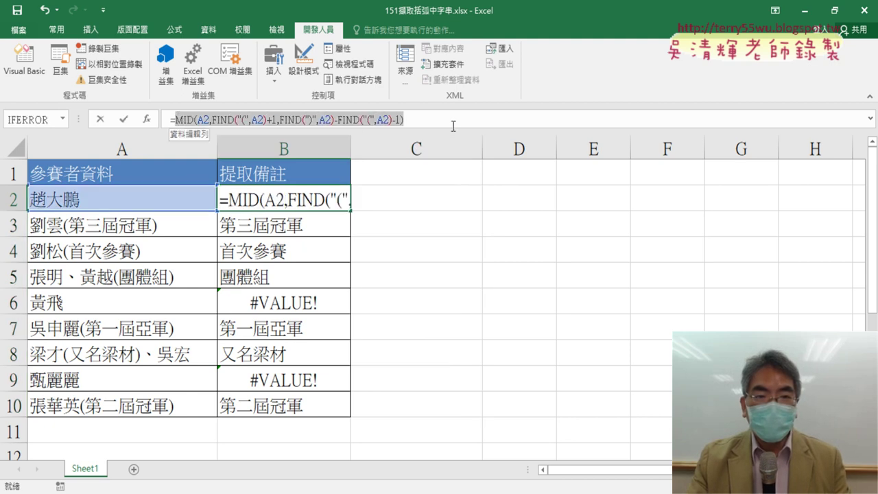
right_click(345, 124)
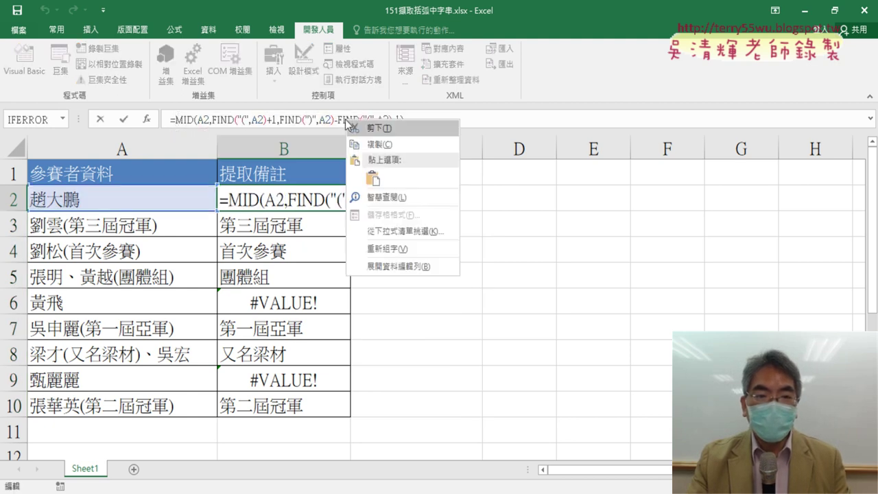
left_click(380, 128)
Step: Insert IFERROR in B2 with the pasted MID formula as Value and "" as Value_if_error
left_click(146, 119)
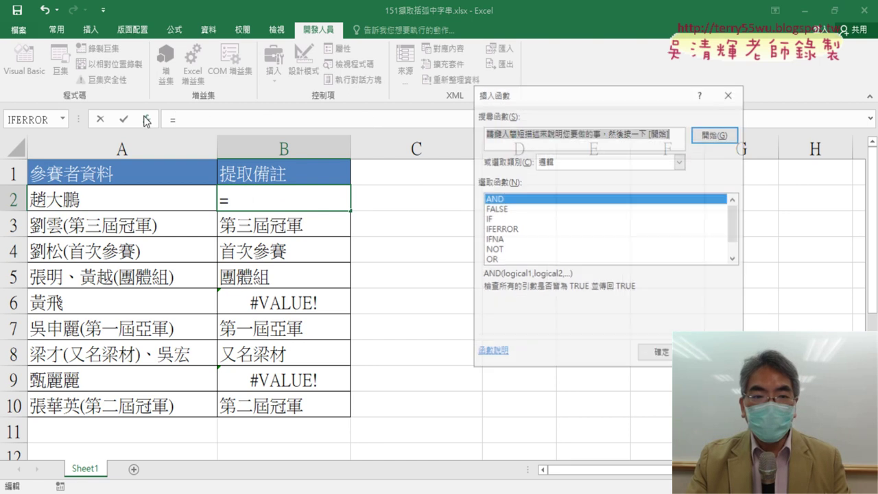
double_click(519, 229)
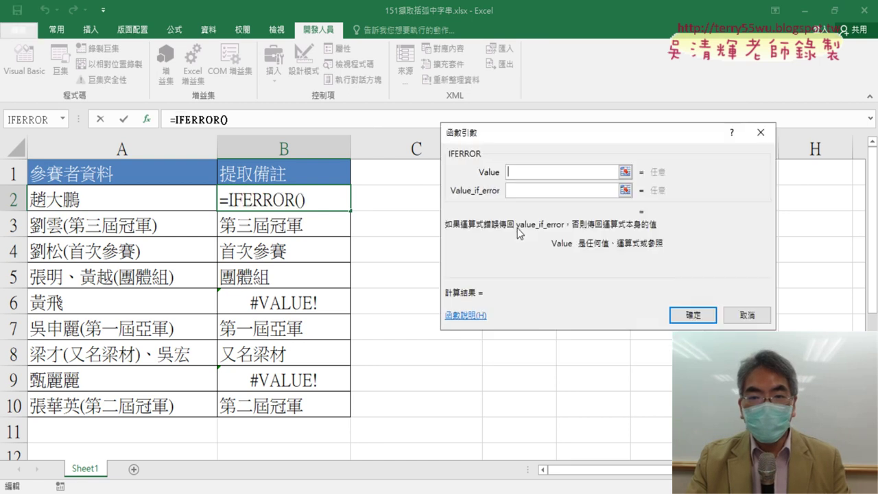
right_click(523, 172)
left_click(552, 215)
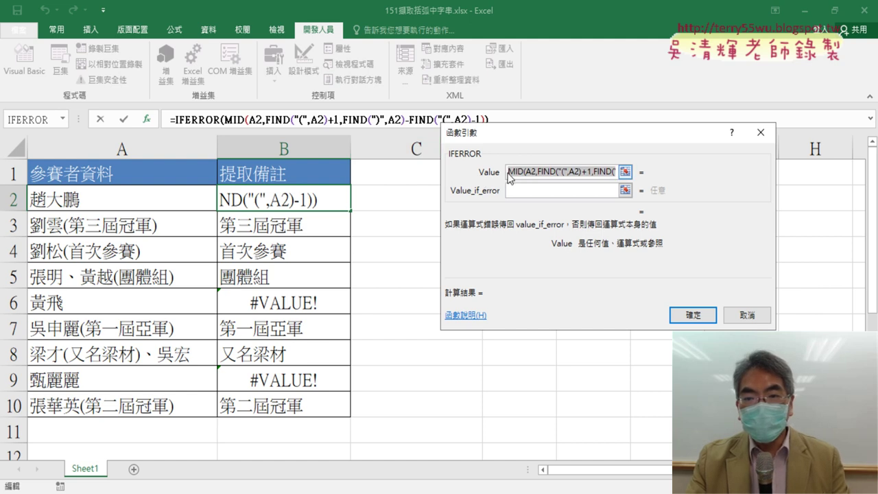
left_click(512, 195)
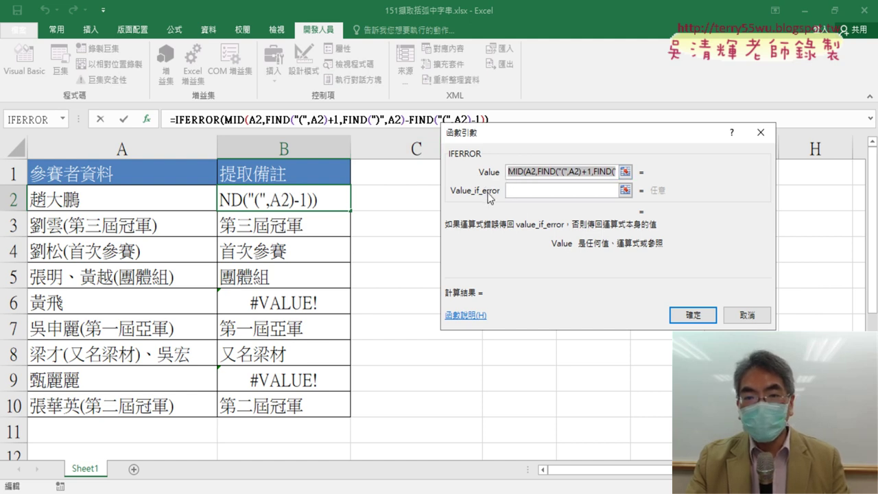
left_click(518, 193)
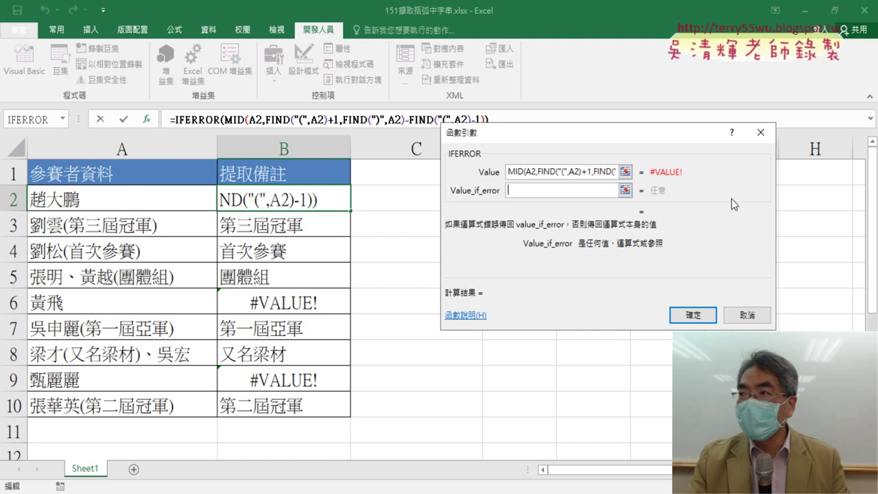
type("\"\"")
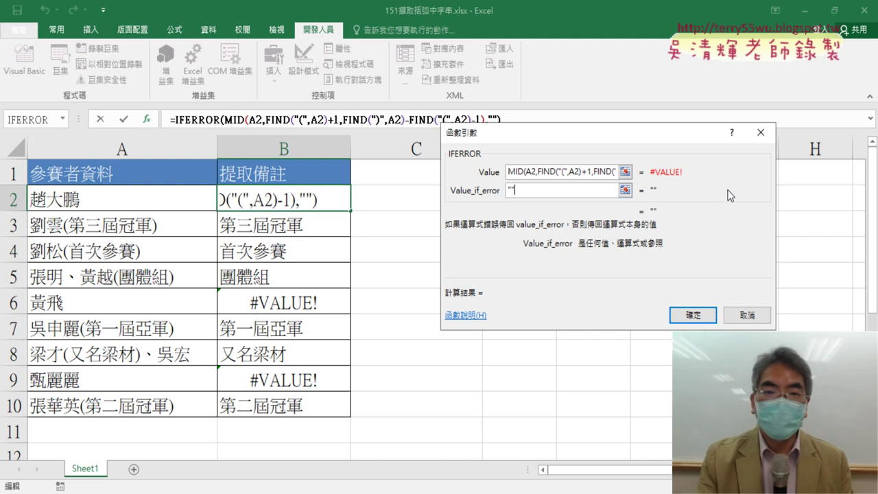
left_click(693, 315)
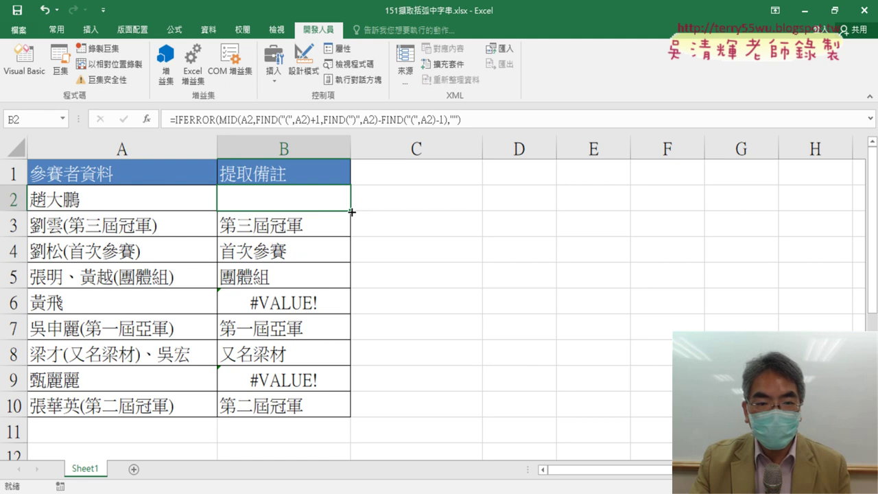
Step: Fill B2's IFERROR formula down to B10 and review its FIND("(",A2 part without changes
left_click_drag(351, 213, 347, 411)
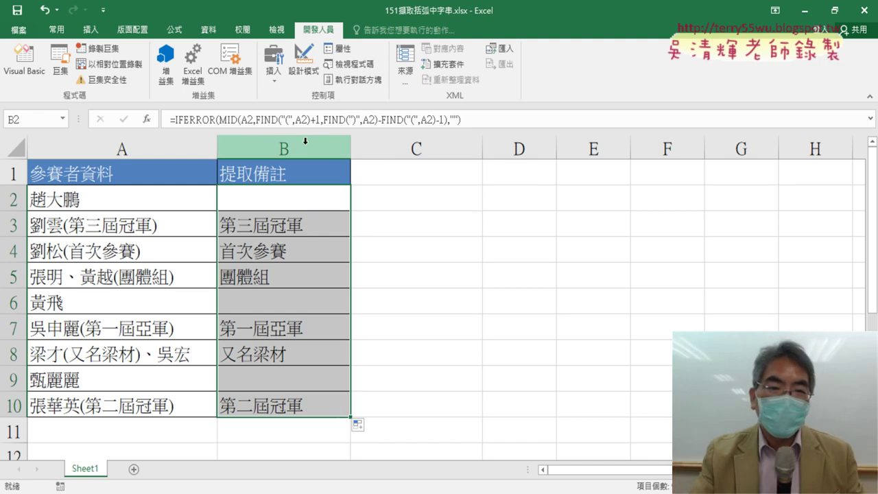
left_click(258, 119)
left_click_drag(258, 119, 310, 121)
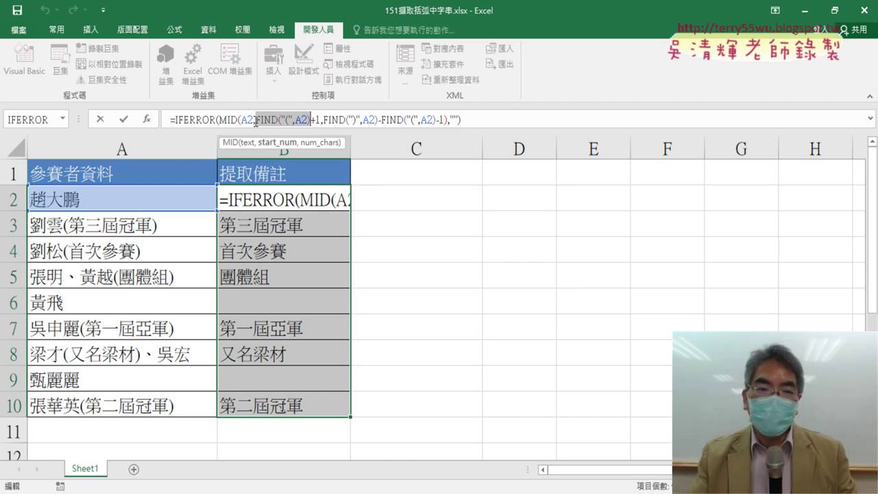
left_click(103, 120)
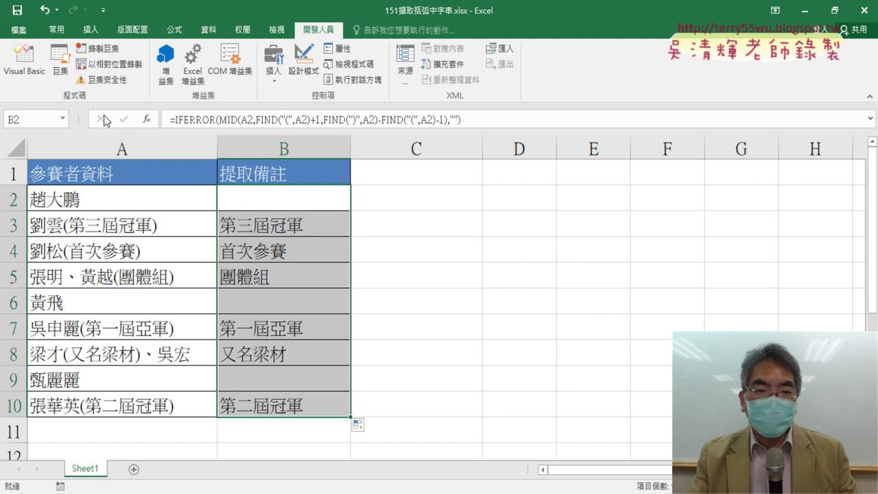